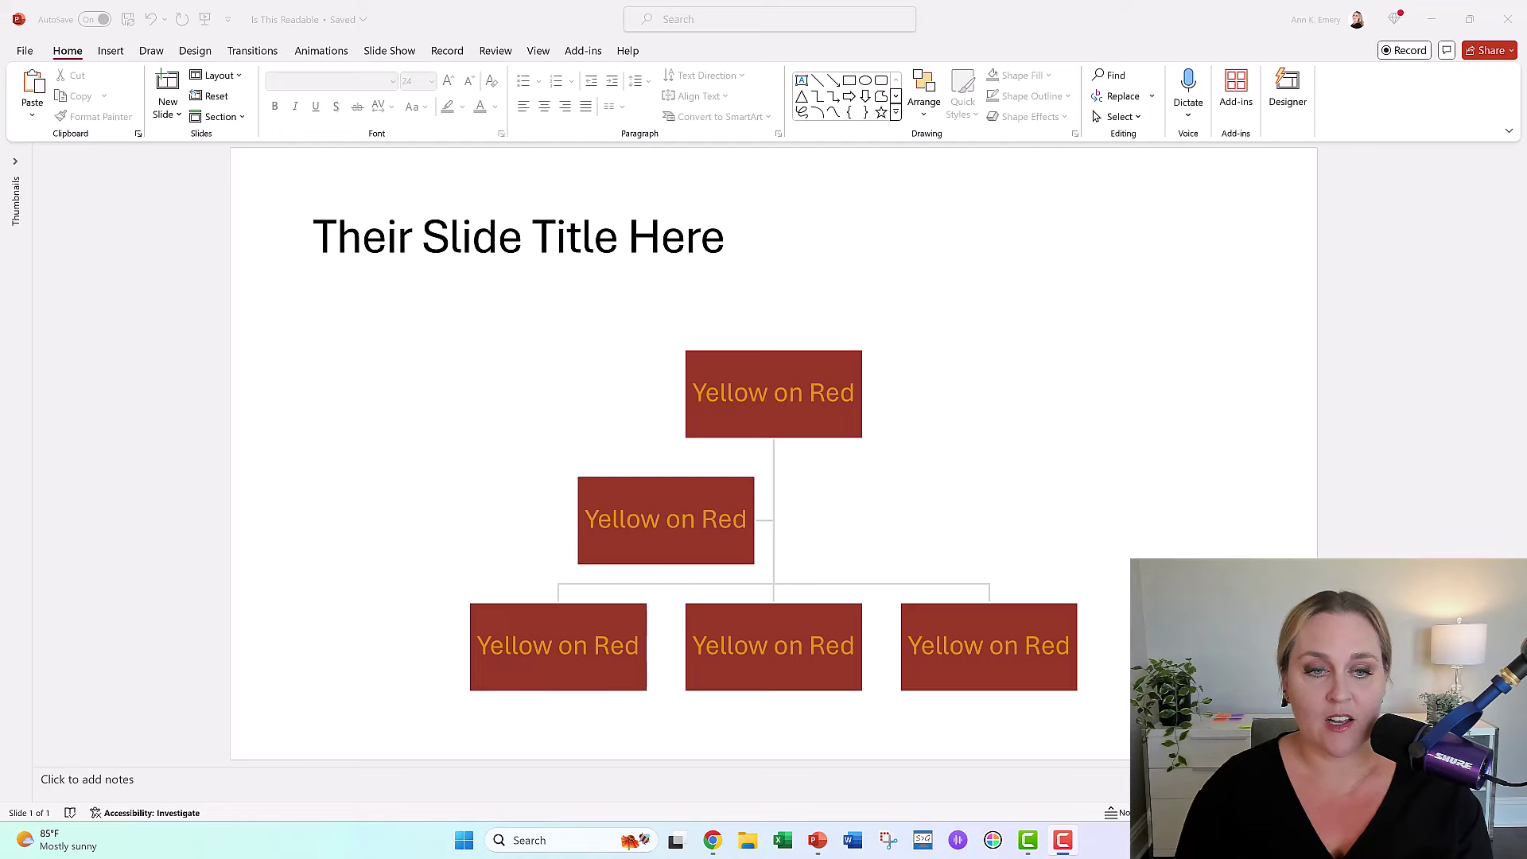
- Bring Chrome's WebAIM Contrast Checker forward, showing DC910E text on a 9A3B26 background
{"action": "left_click", "coordinate": [708, 850]}
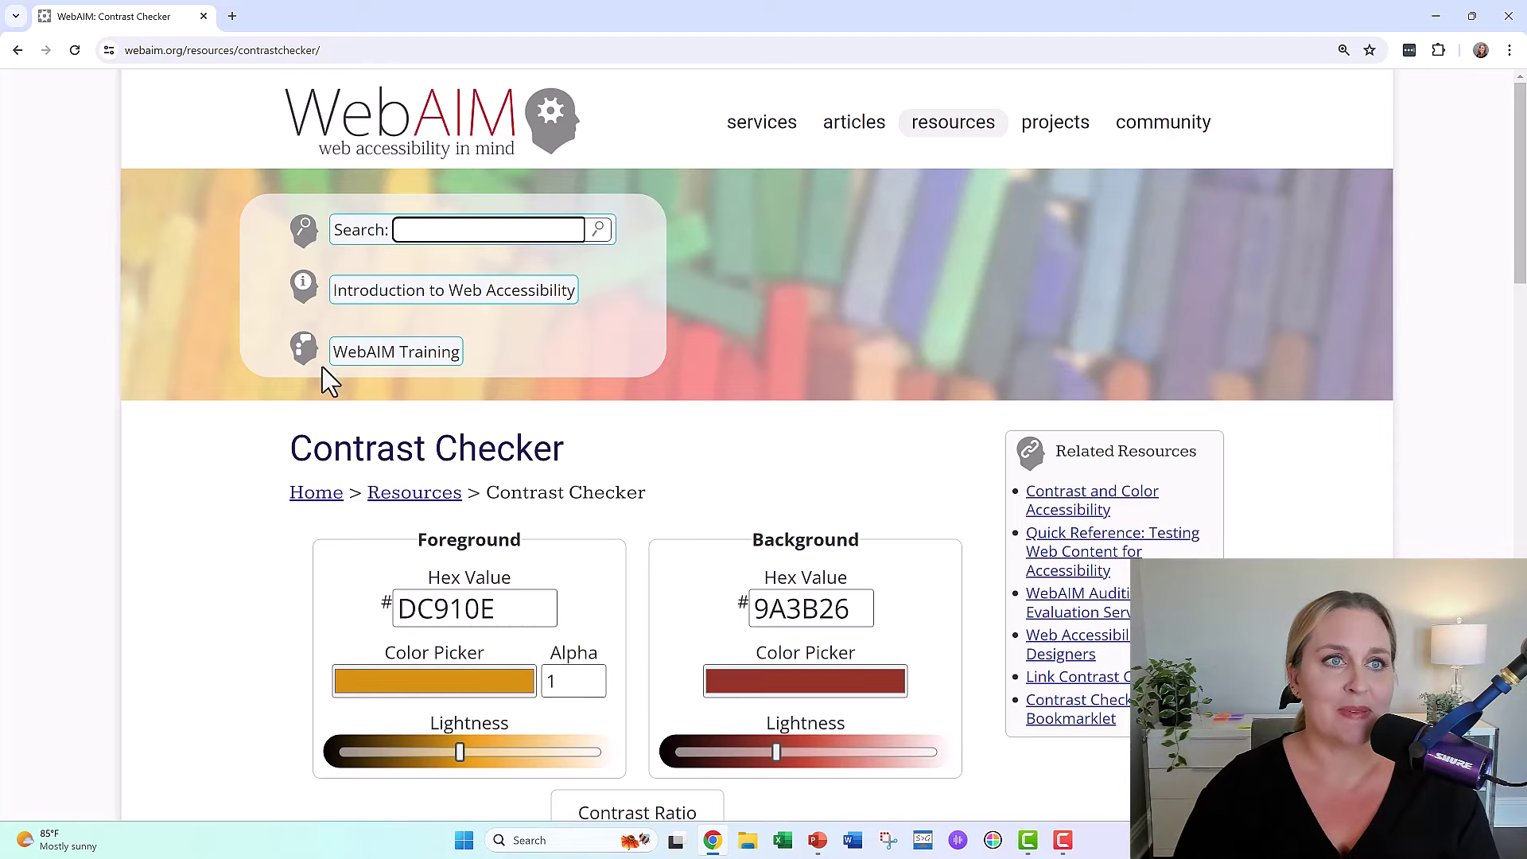
{"action": "left_click", "coordinate": [350, 49]}
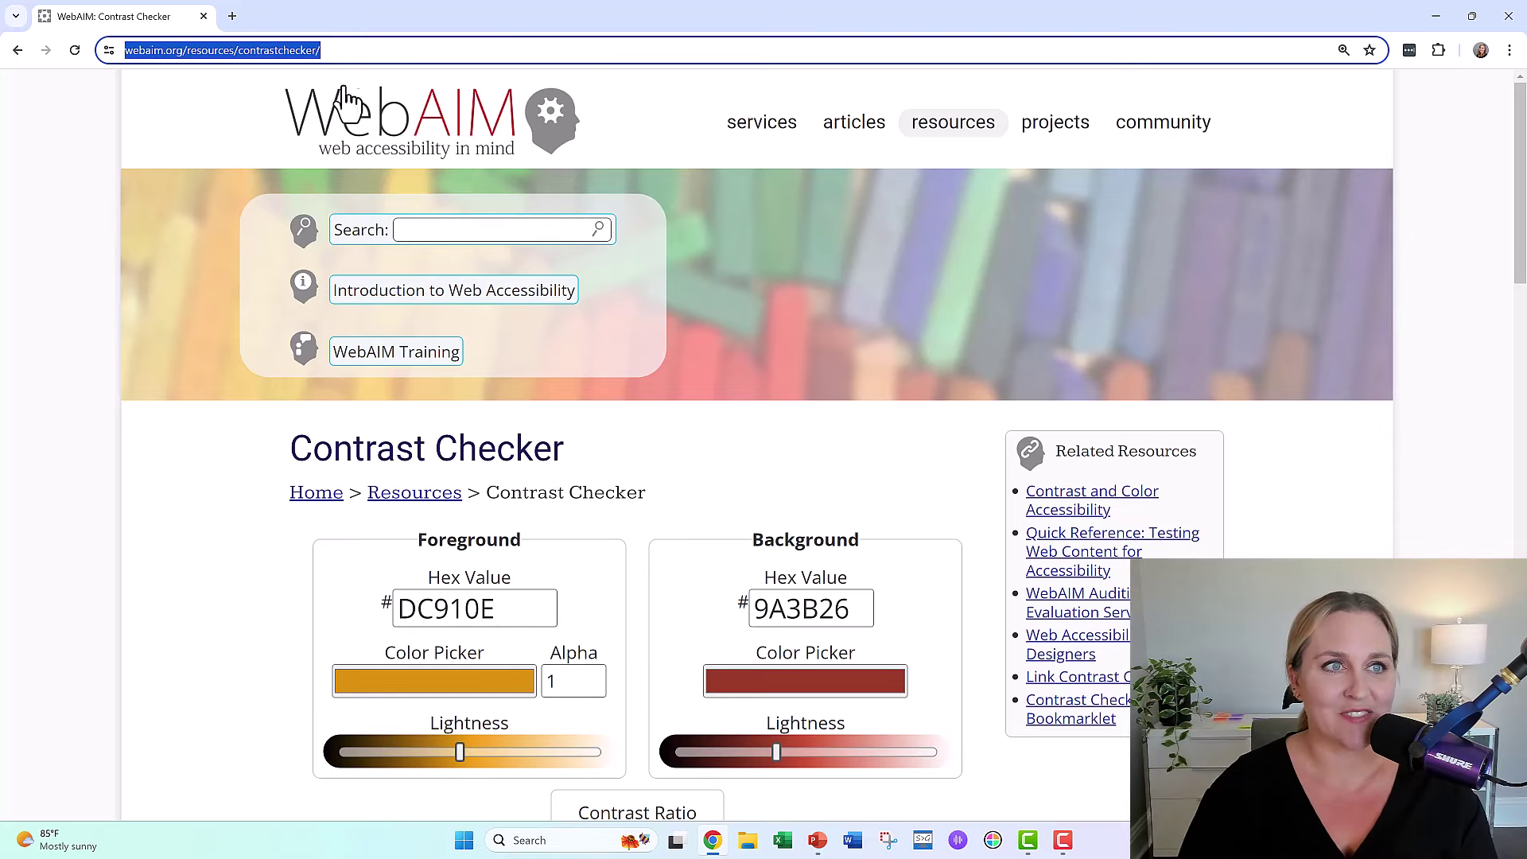
{"action": "left_click", "coordinate": [82, 442]}
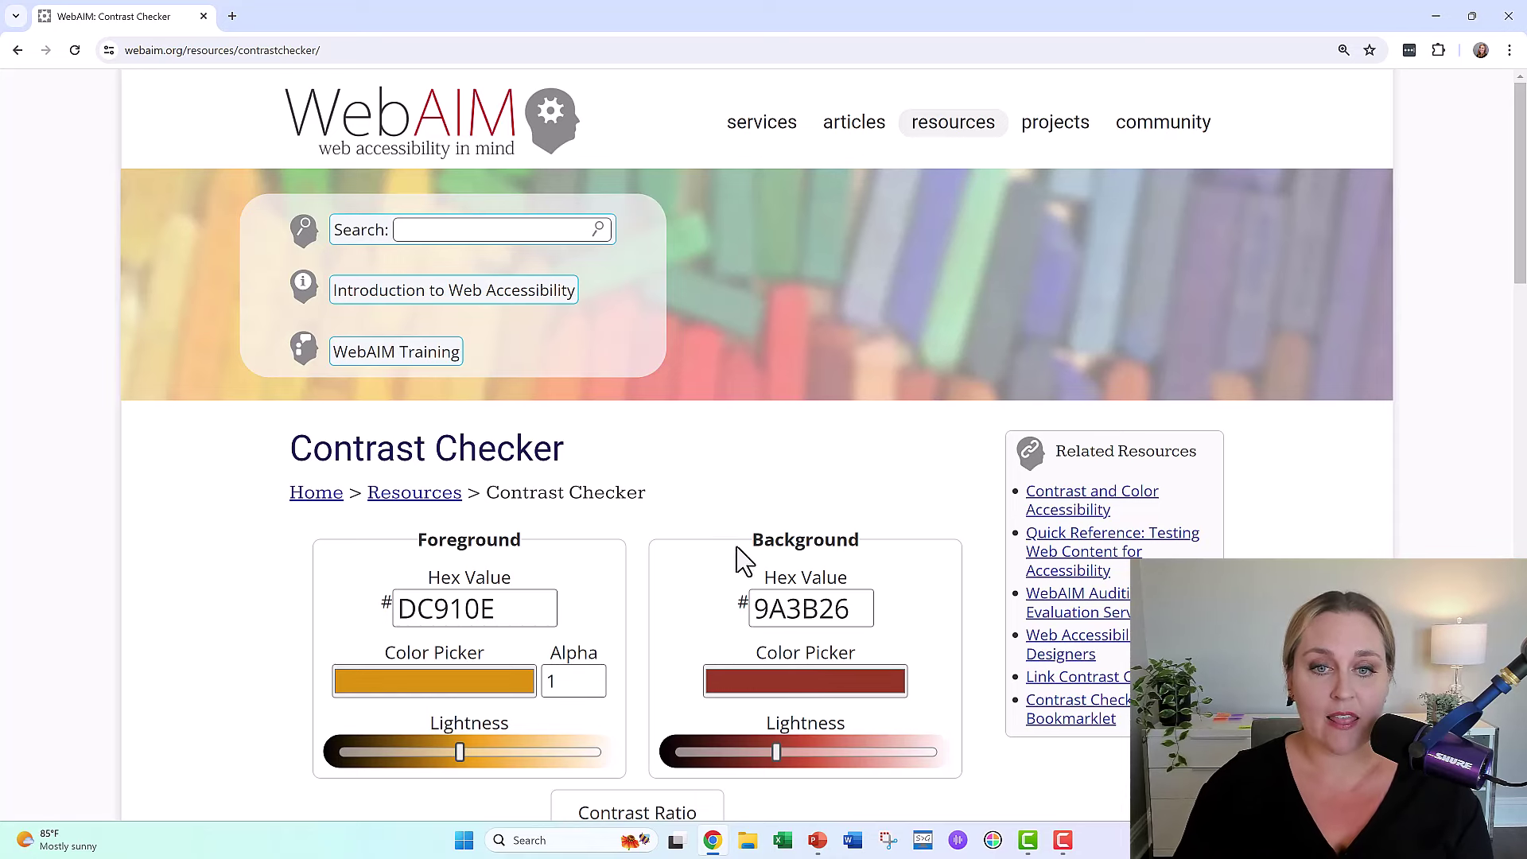
- Scroll to the 2.67:1 ratio and highlight the failing Normal Text and Large Text results
{"action": "scroll", "coordinate": [730, 549], "scroll_direction": "down", "scroll_amount": 5}
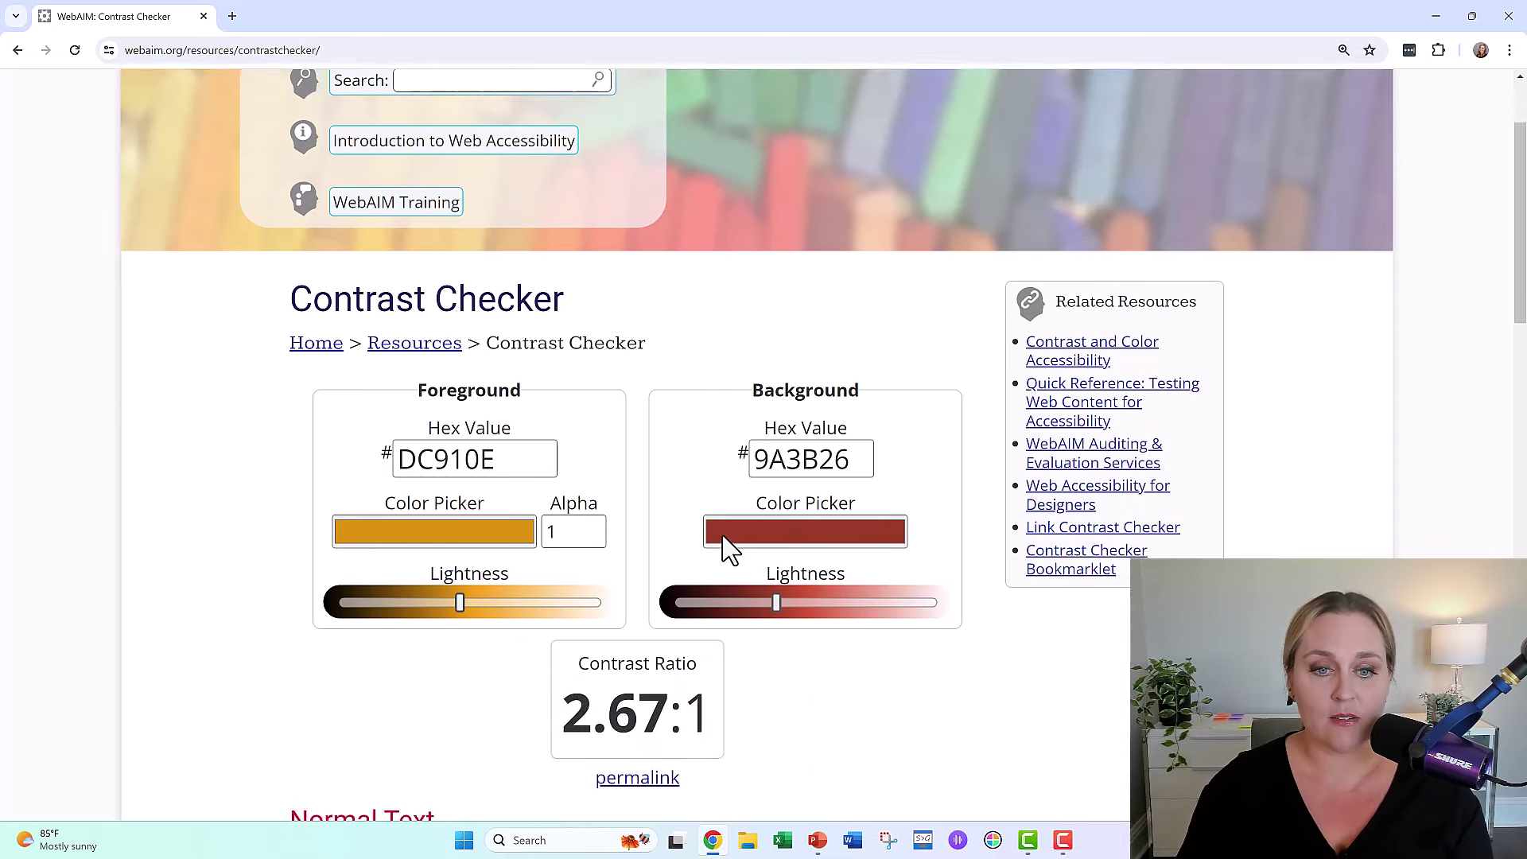
{"action": "scroll", "coordinate": [730, 549], "scroll_direction": "down", "scroll_amount": 3}
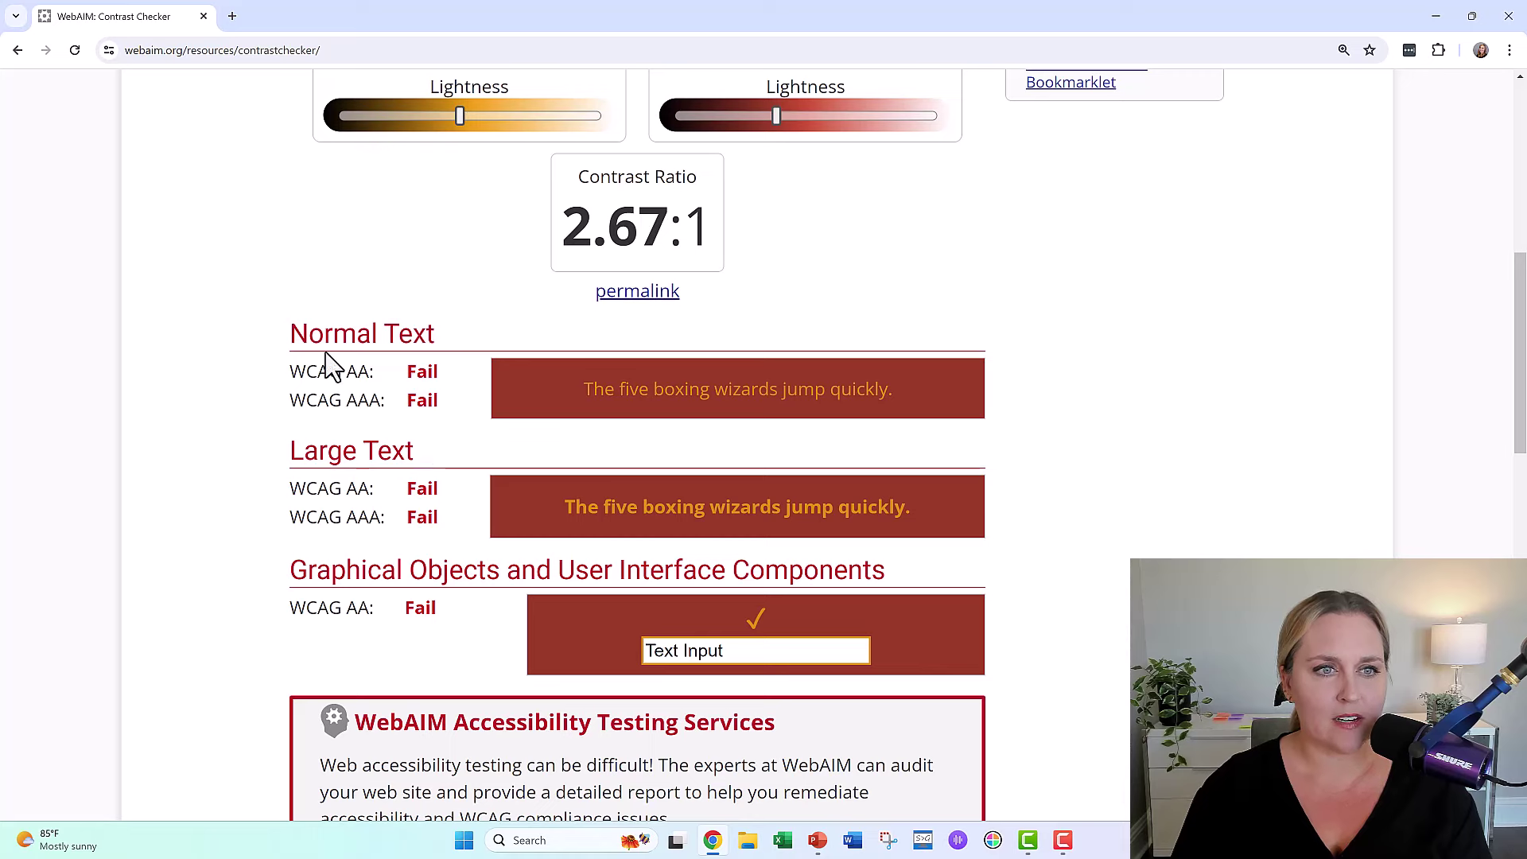
{"action": "left_click_drag", "start_coordinate": [309, 334], "coordinate": [378, 335]}
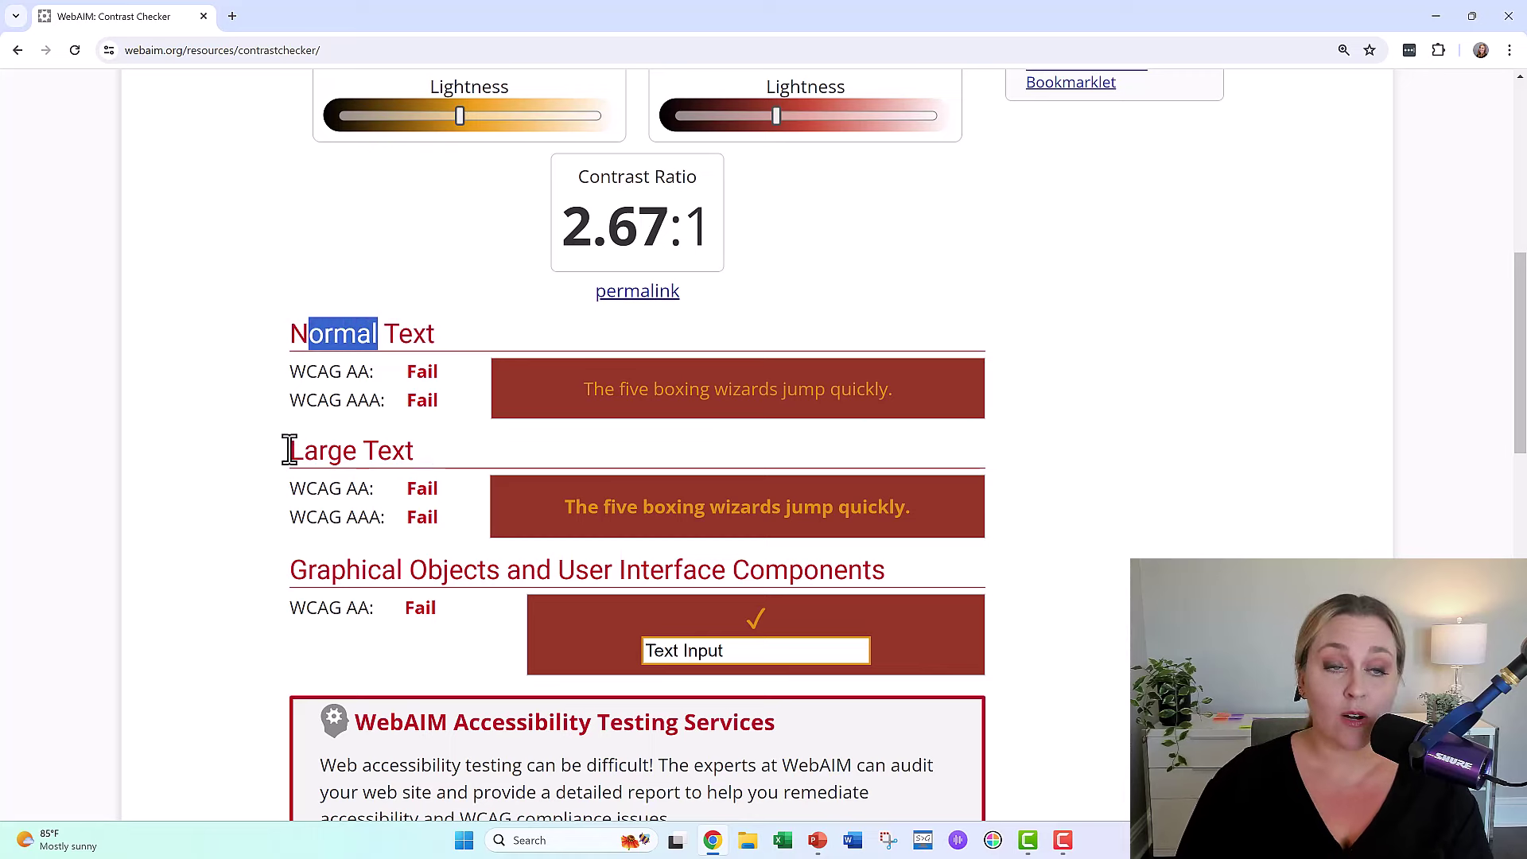
{"action": "left_click_drag", "start_coordinate": [290, 450], "coordinate": [356, 450]}
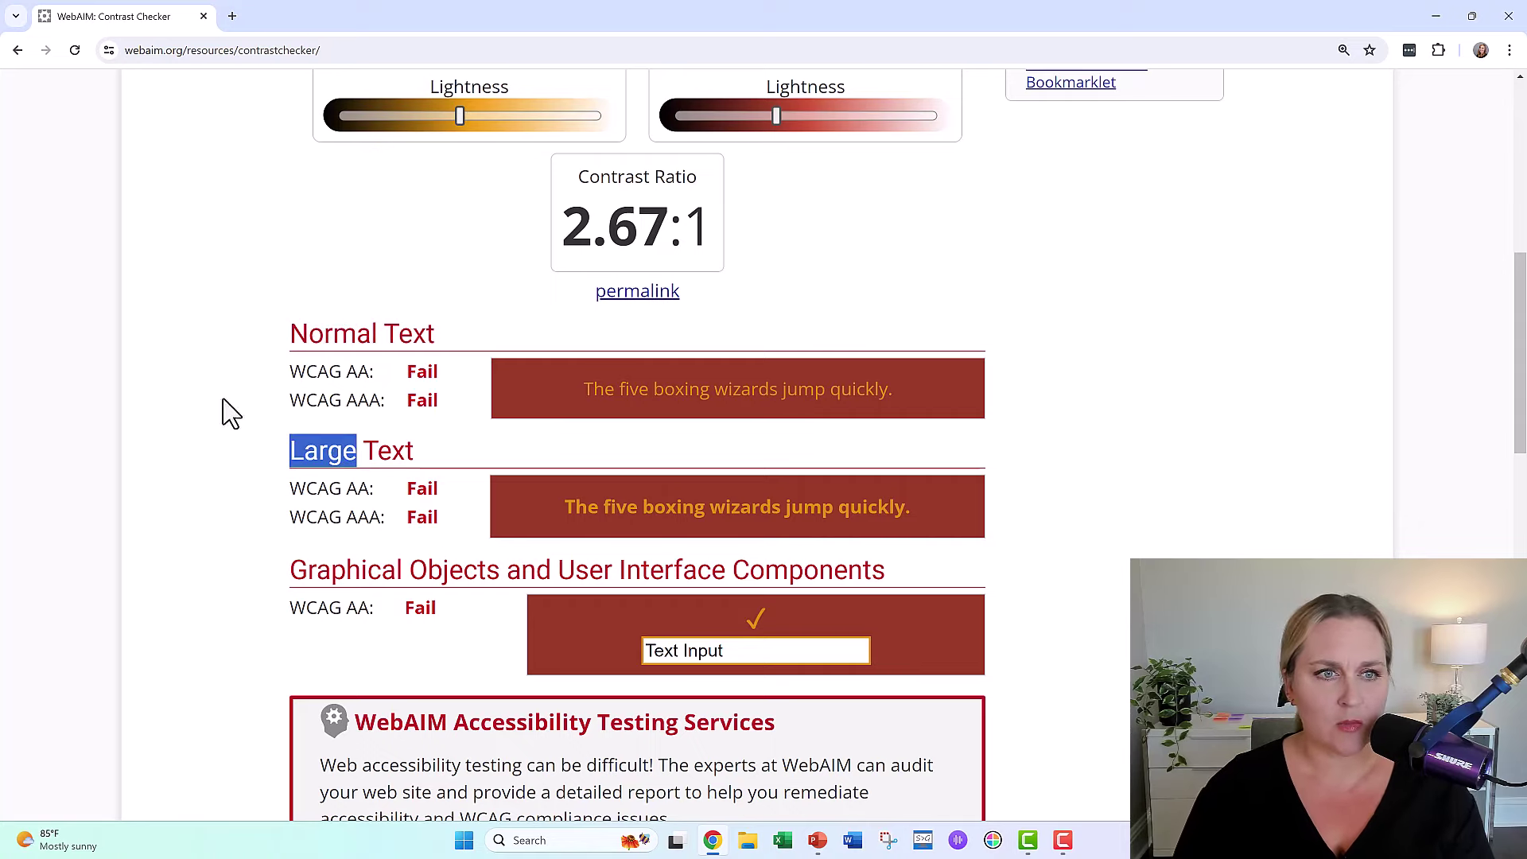
- Highlight the large-text definition and its point-size threshold, then minimize Chrome back to PowerPoint
{"action": "scroll", "coordinate": [224, 407], "scroll_direction": "down", "scroll_amount": 5}
{"action": "scroll", "coordinate": [227, 408], "scroll_direction": "down", "scroll_amount": 4}
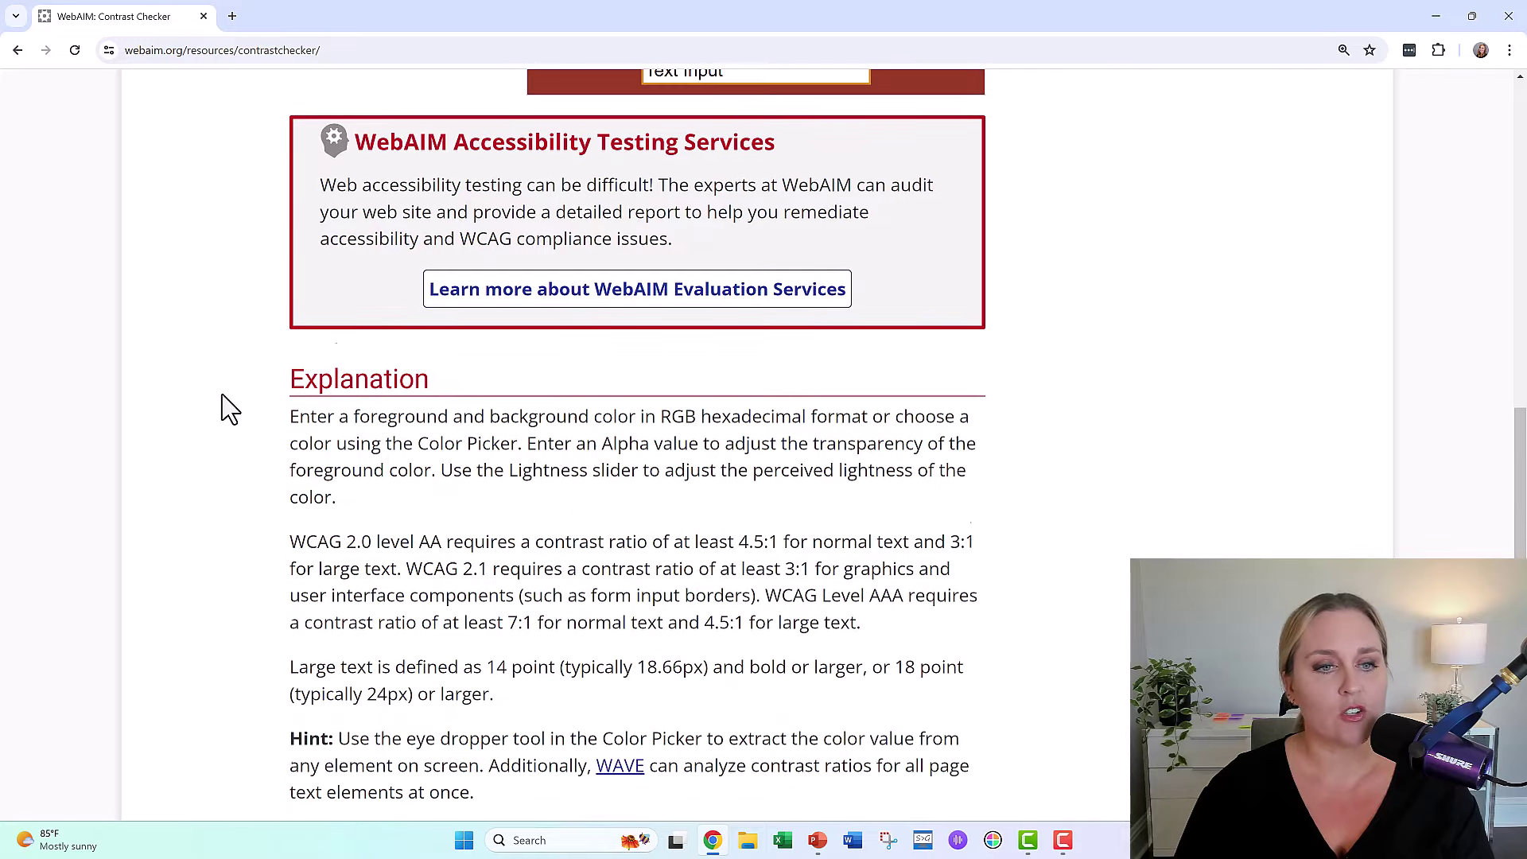
{"action": "left_click_drag", "start_coordinate": [293, 531], "coordinate": [505, 573]}
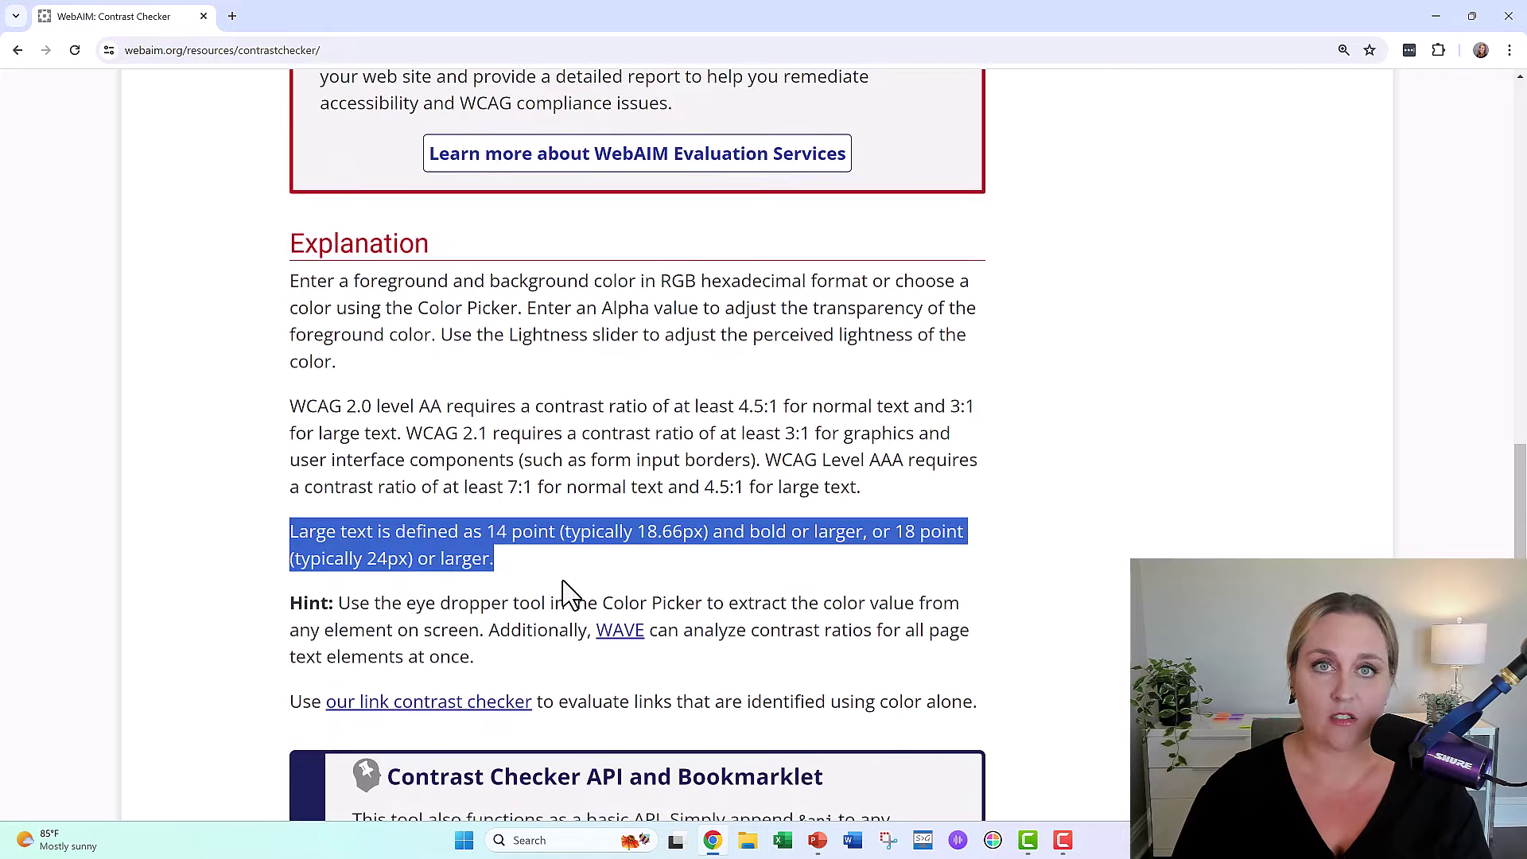
{"action": "left_click", "coordinate": [562, 579]}
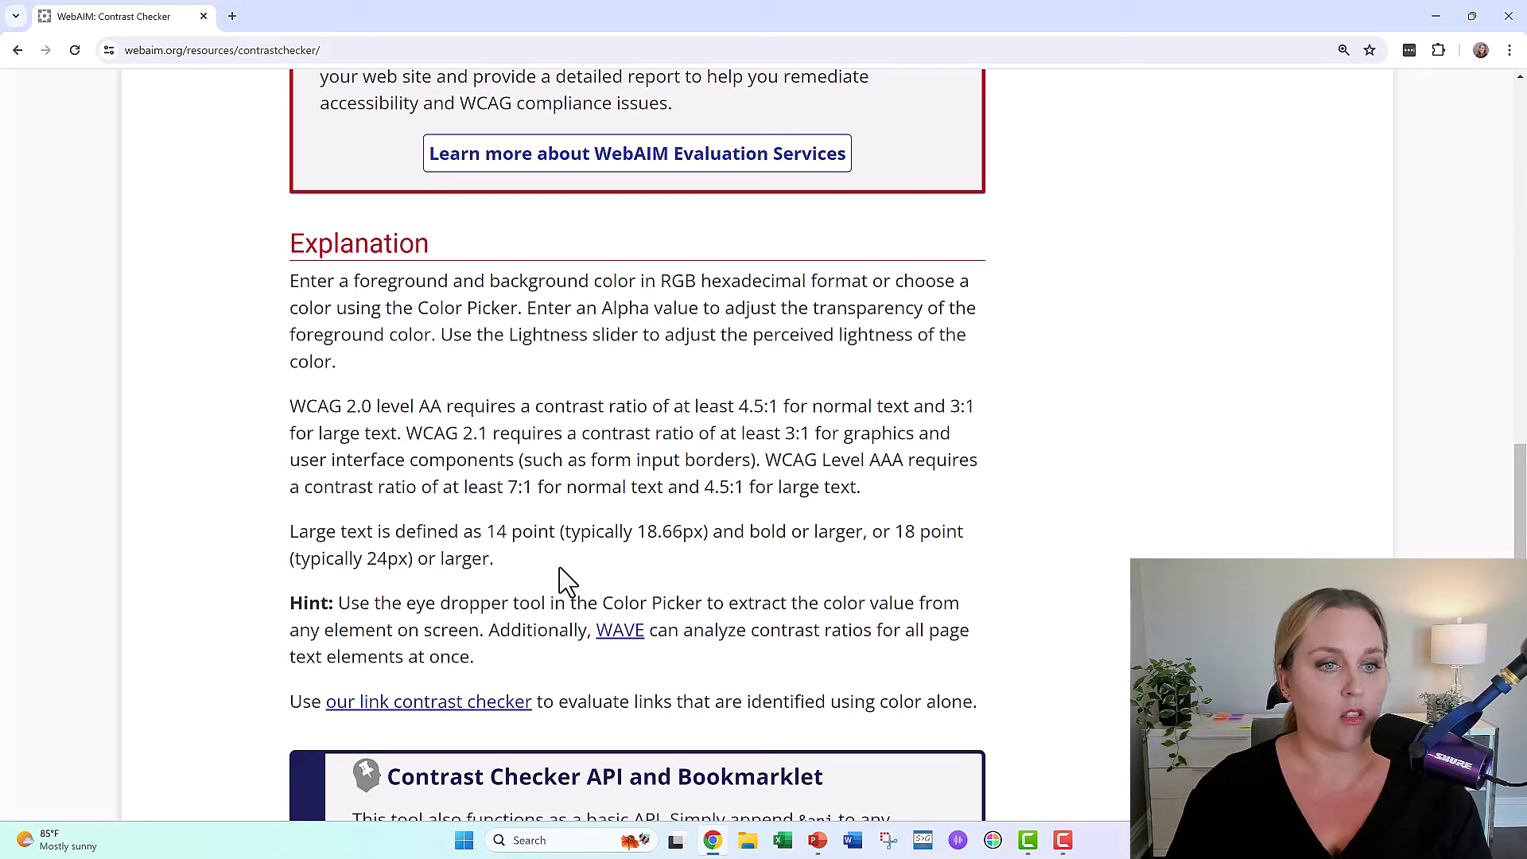
{"action": "left_click_drag", "start_coordinate": [486, 531], "coordinate": [1001, 573]}
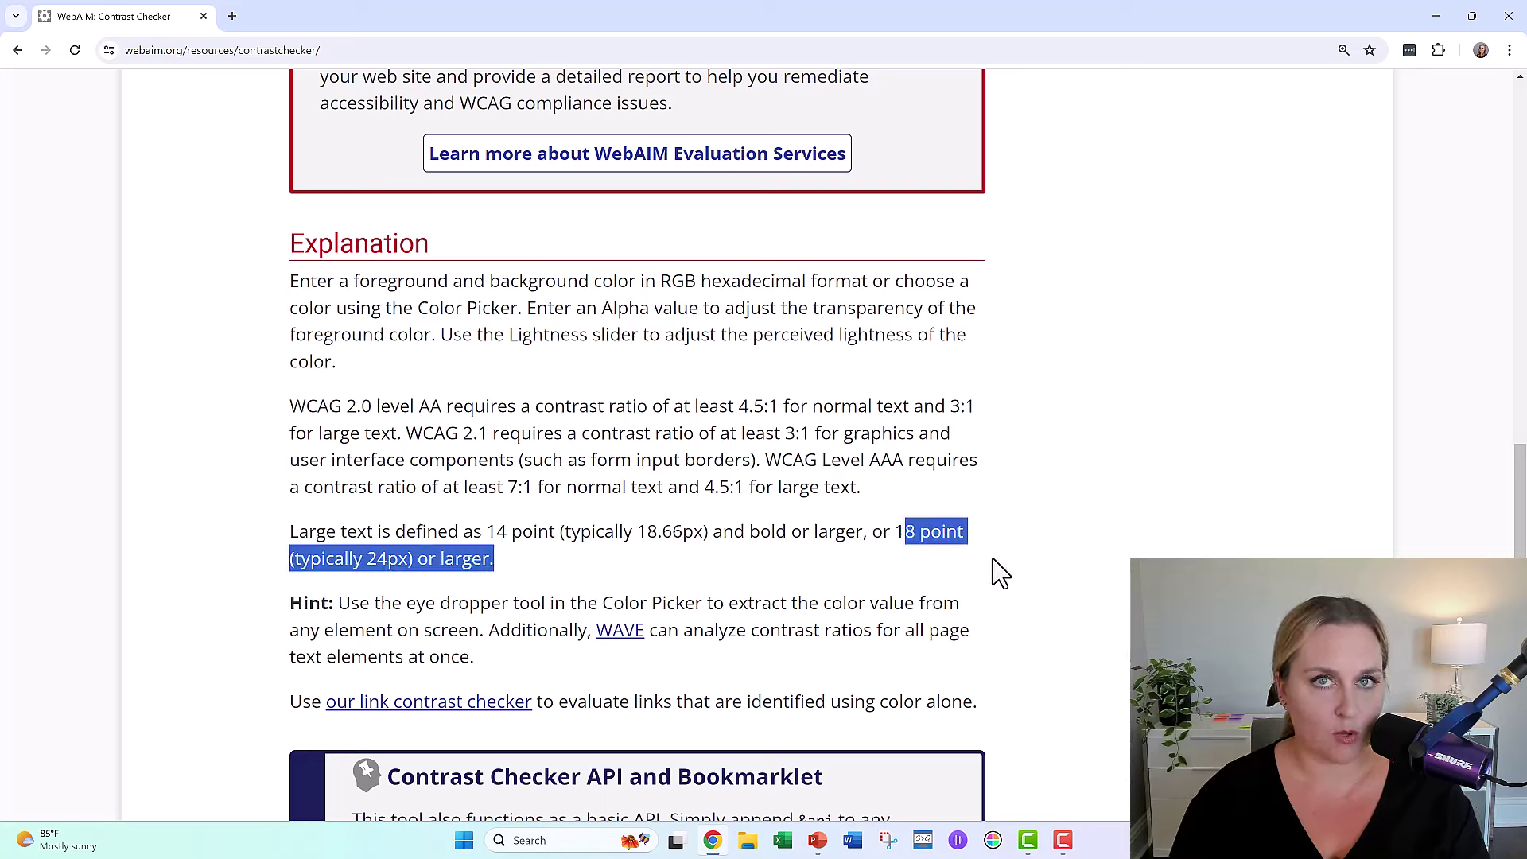
{"action": "left_click", "coordinate": [1005, 556]}
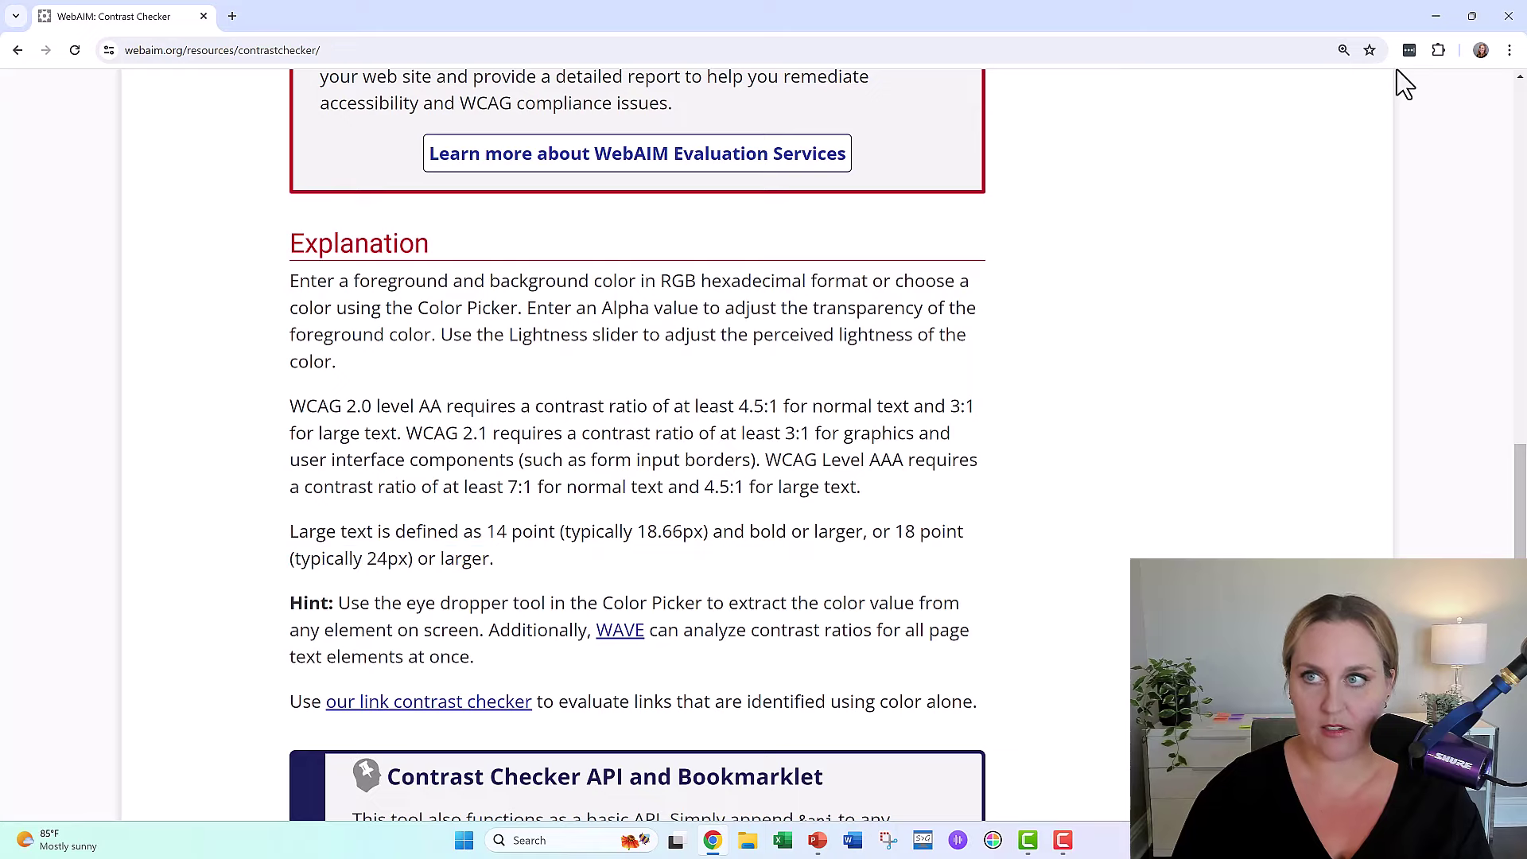
{"action": "left_click", "coordinate": [1437, 18]}
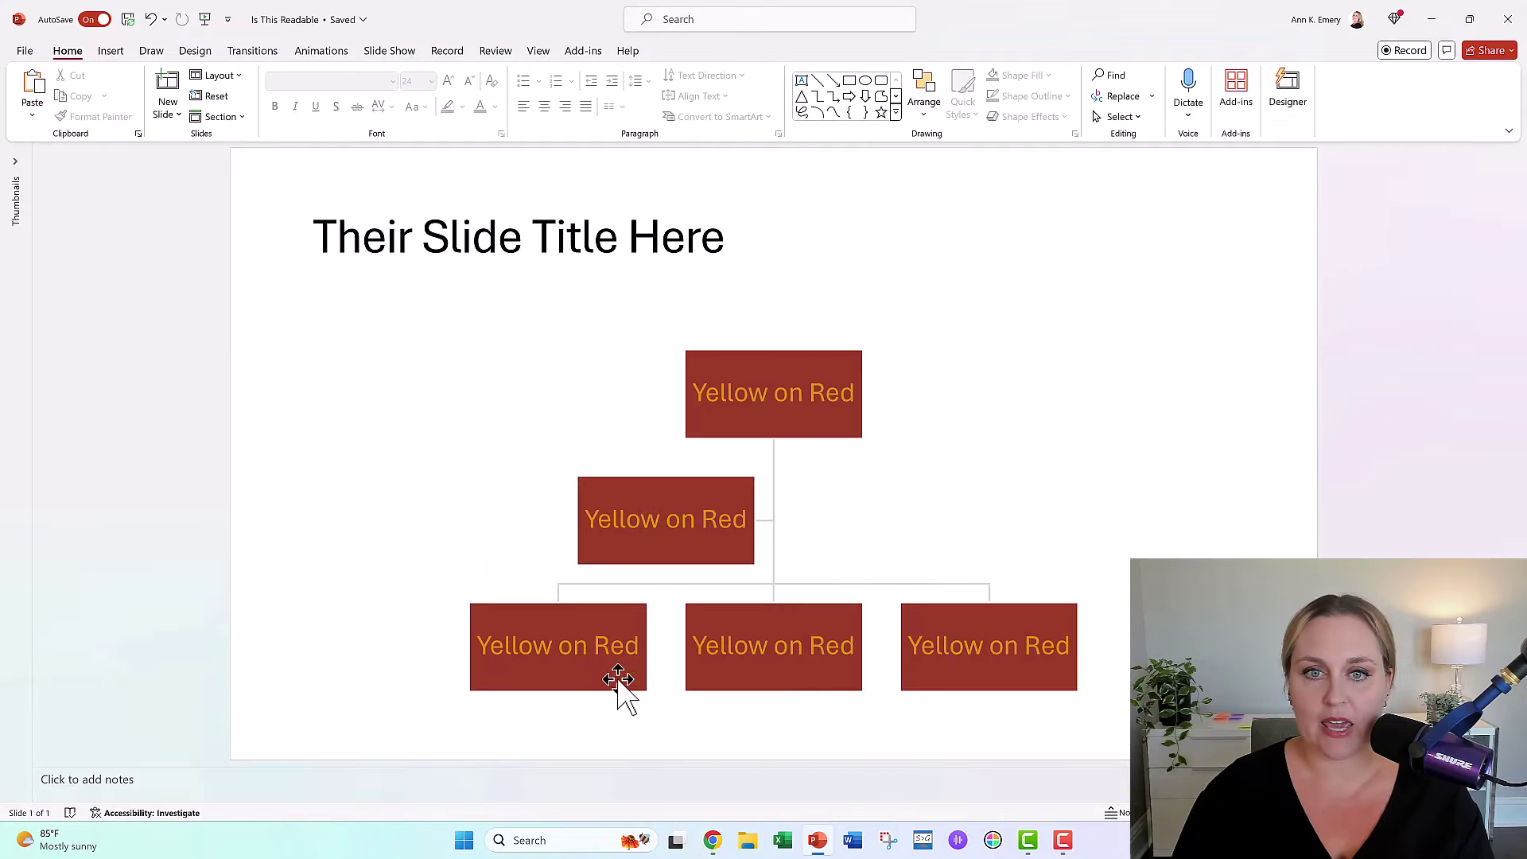
- Copy slide 1 from the thumbnails and paste it as a duplicate slide 2
{"action": "left_click", "coordinate": [777, 386]}
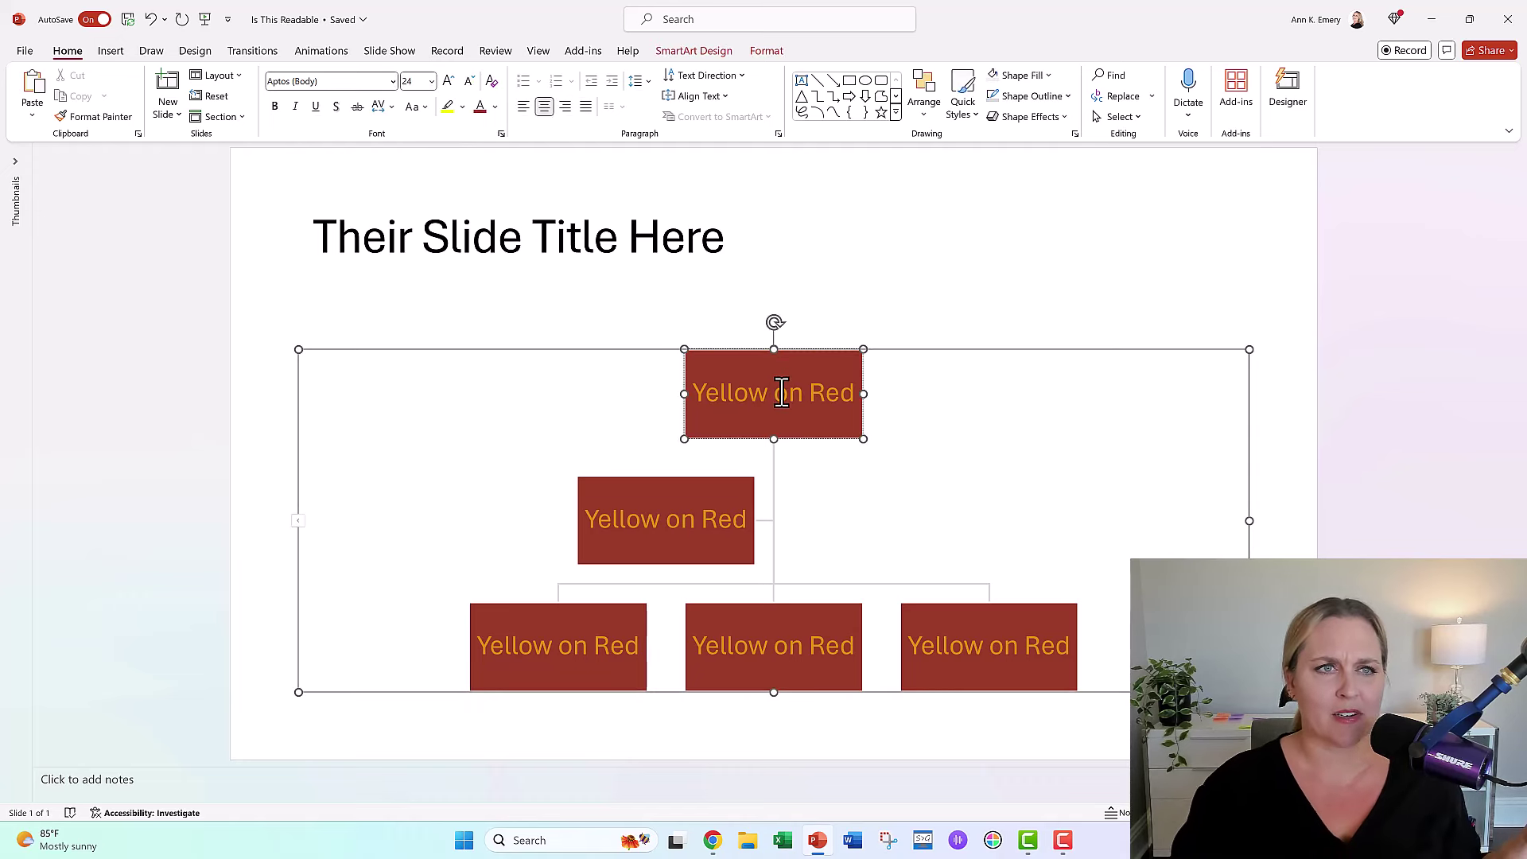
{"action": "left_click", "coordinate": [908, 298]}
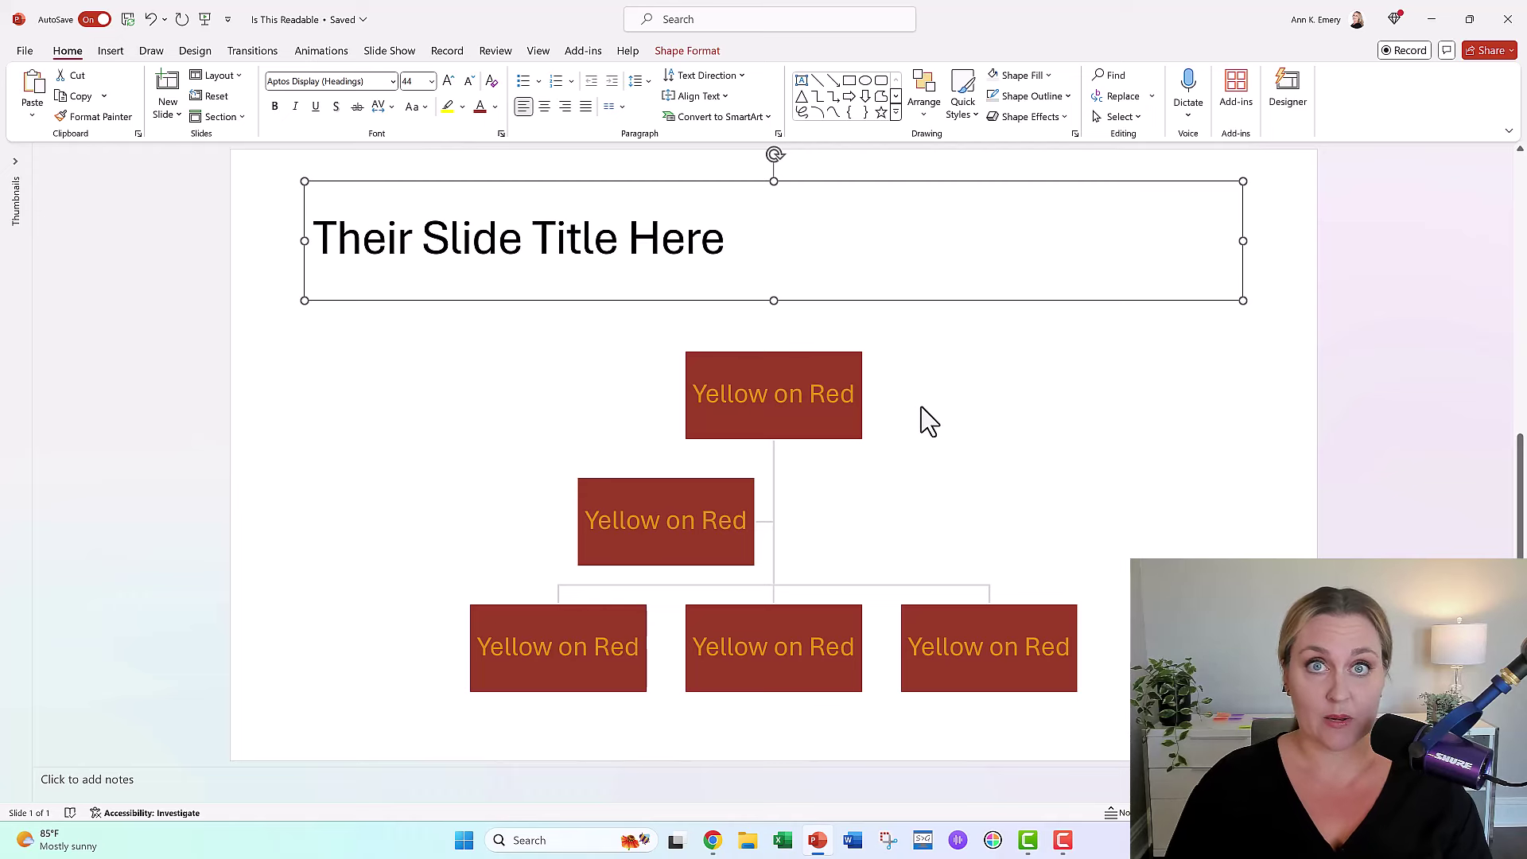
{"action": "left_click", "coordinate": [15, 175]}
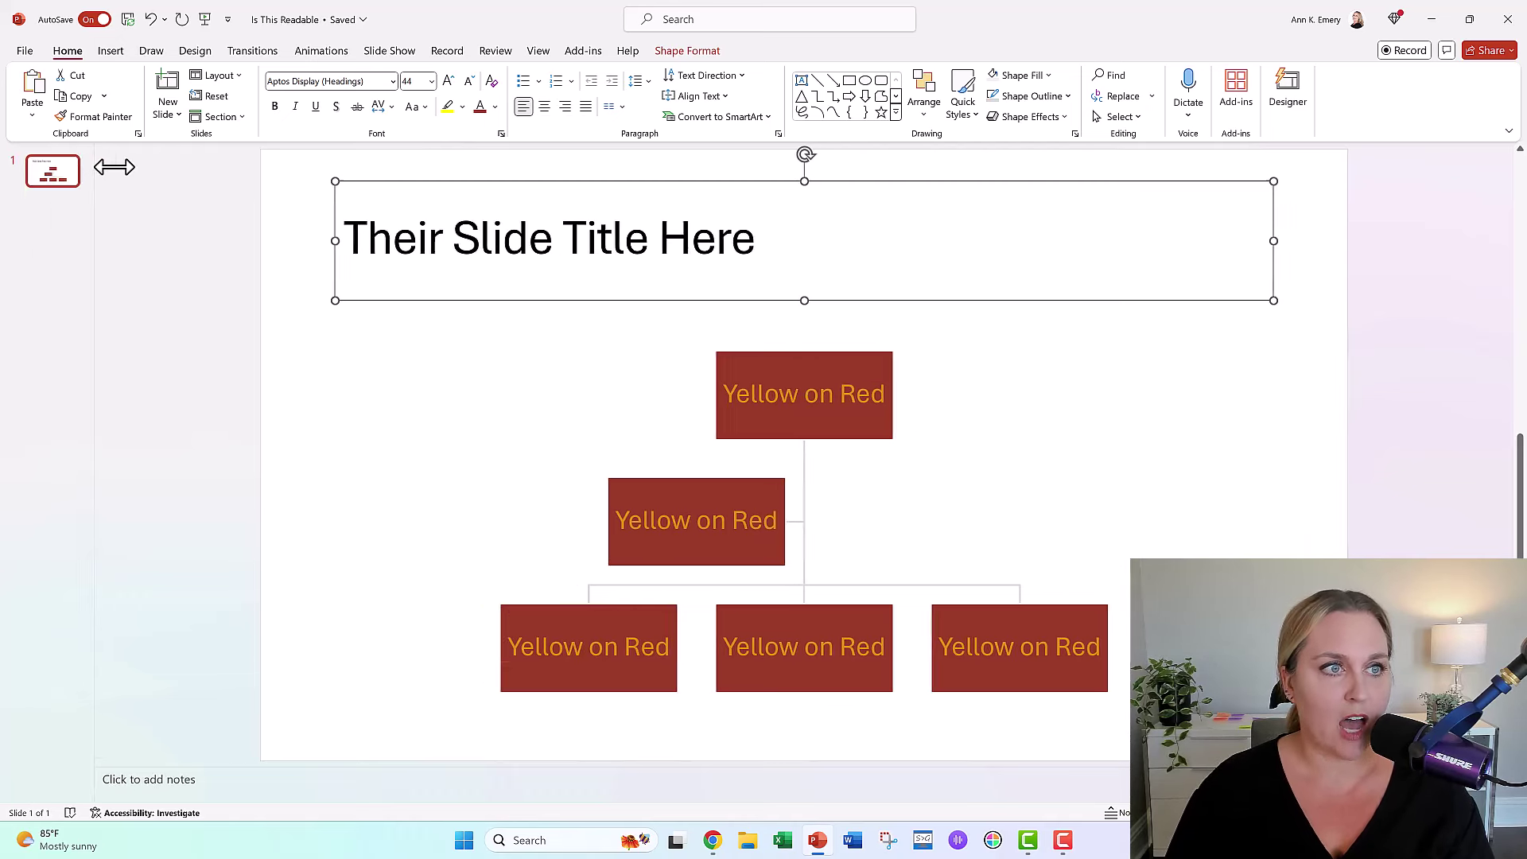
{"action": "left_click", "coordinate": [71, 179]}
{"action": "key", "text": "ctrl+c"}
{"action": "key", "text": "ctrl+v"}
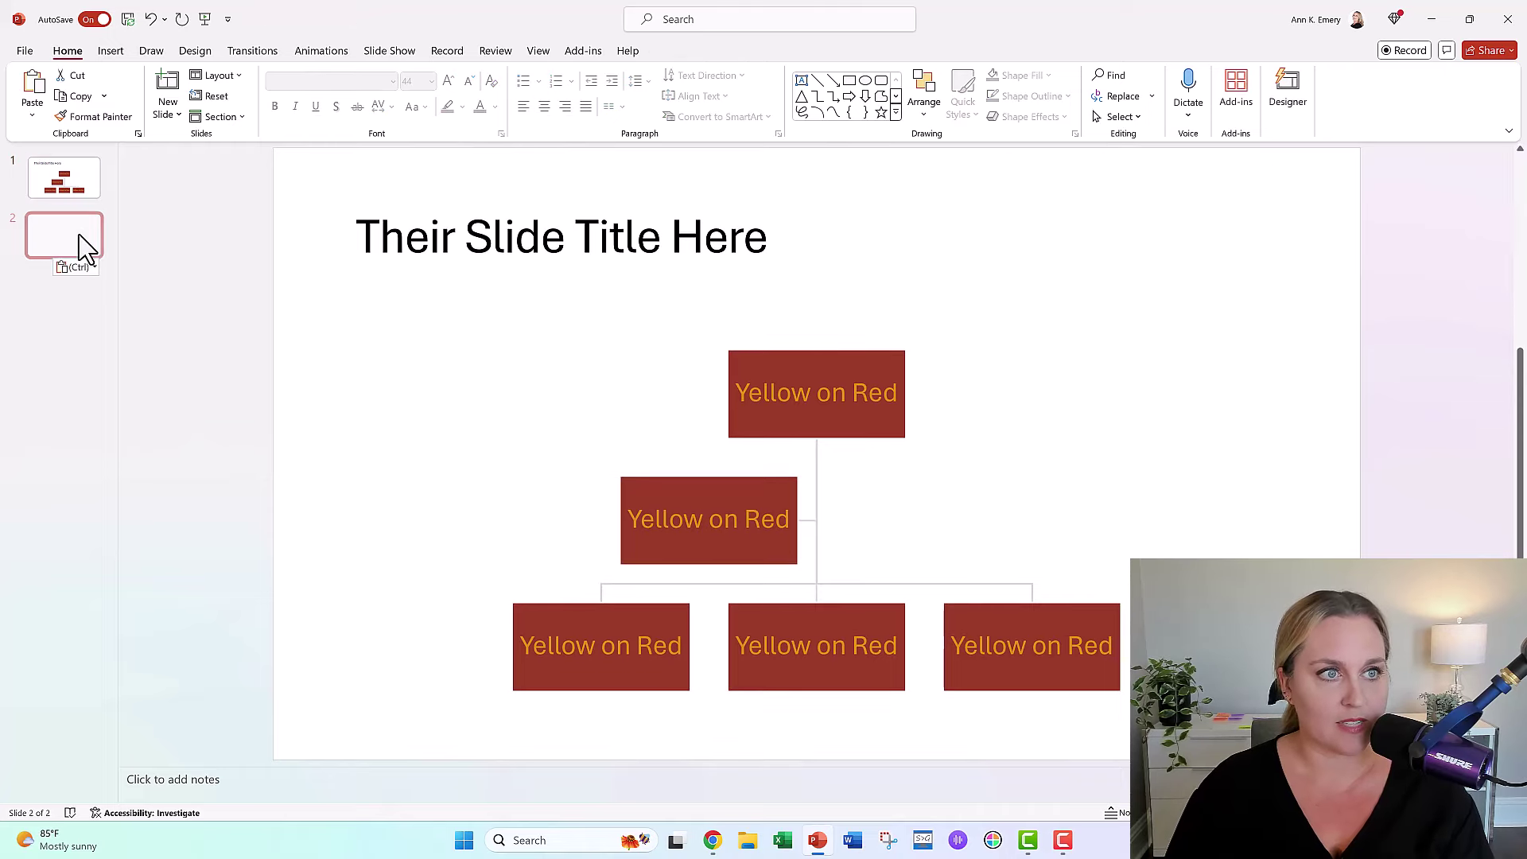
- Select all five org chart boxes on the duplicate slide
{"action": "left_click", "coordinate": [805, 360]}
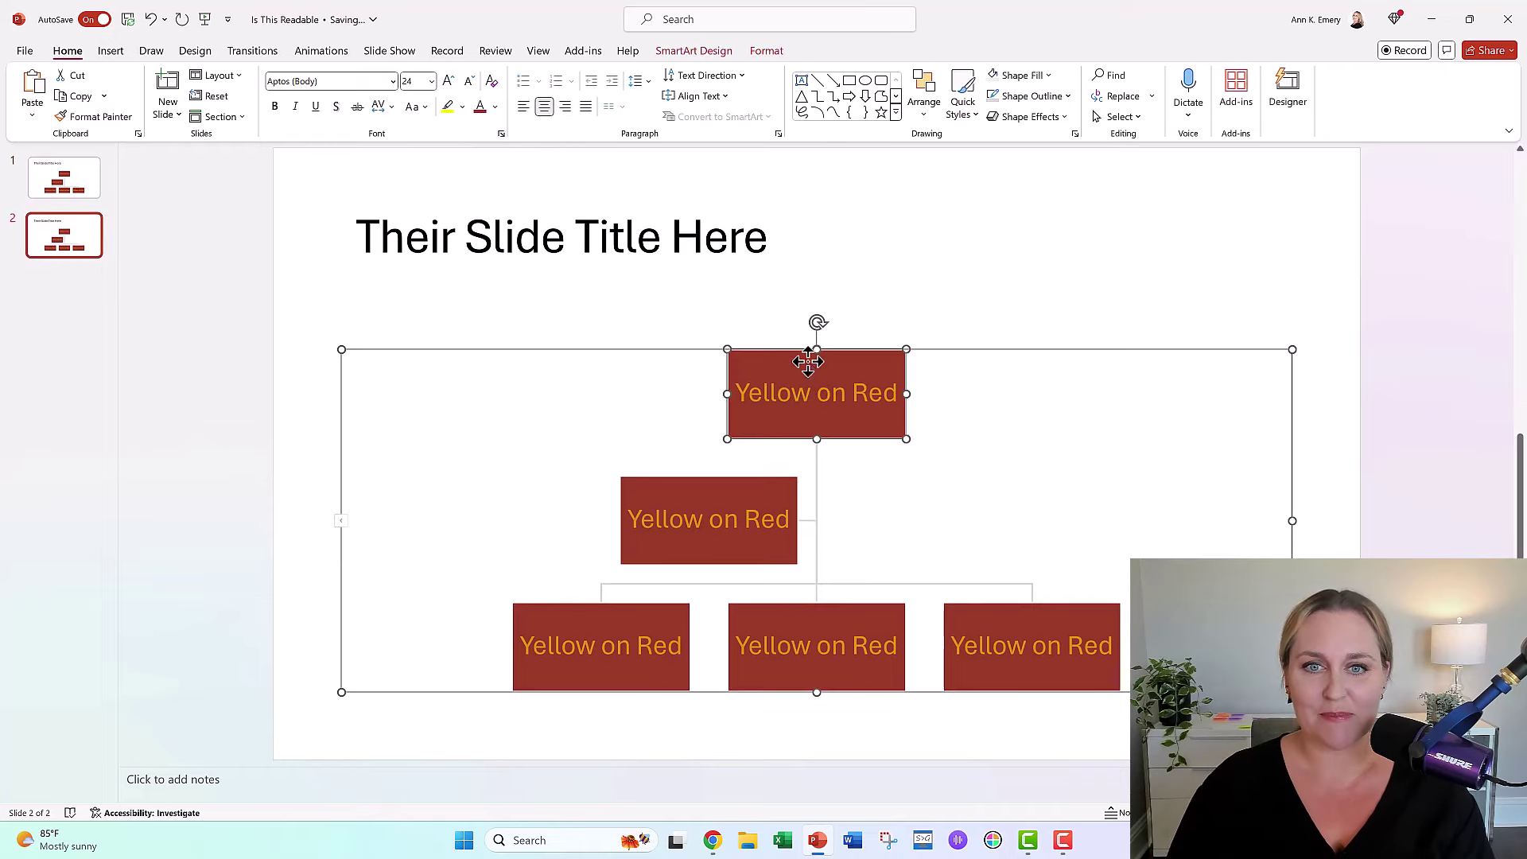
{"action": "left_click", "coordinate": [740, 489], "text": "shift"}
{"action": "left_click", "coordinate": [664, 611], "text": "shift"}
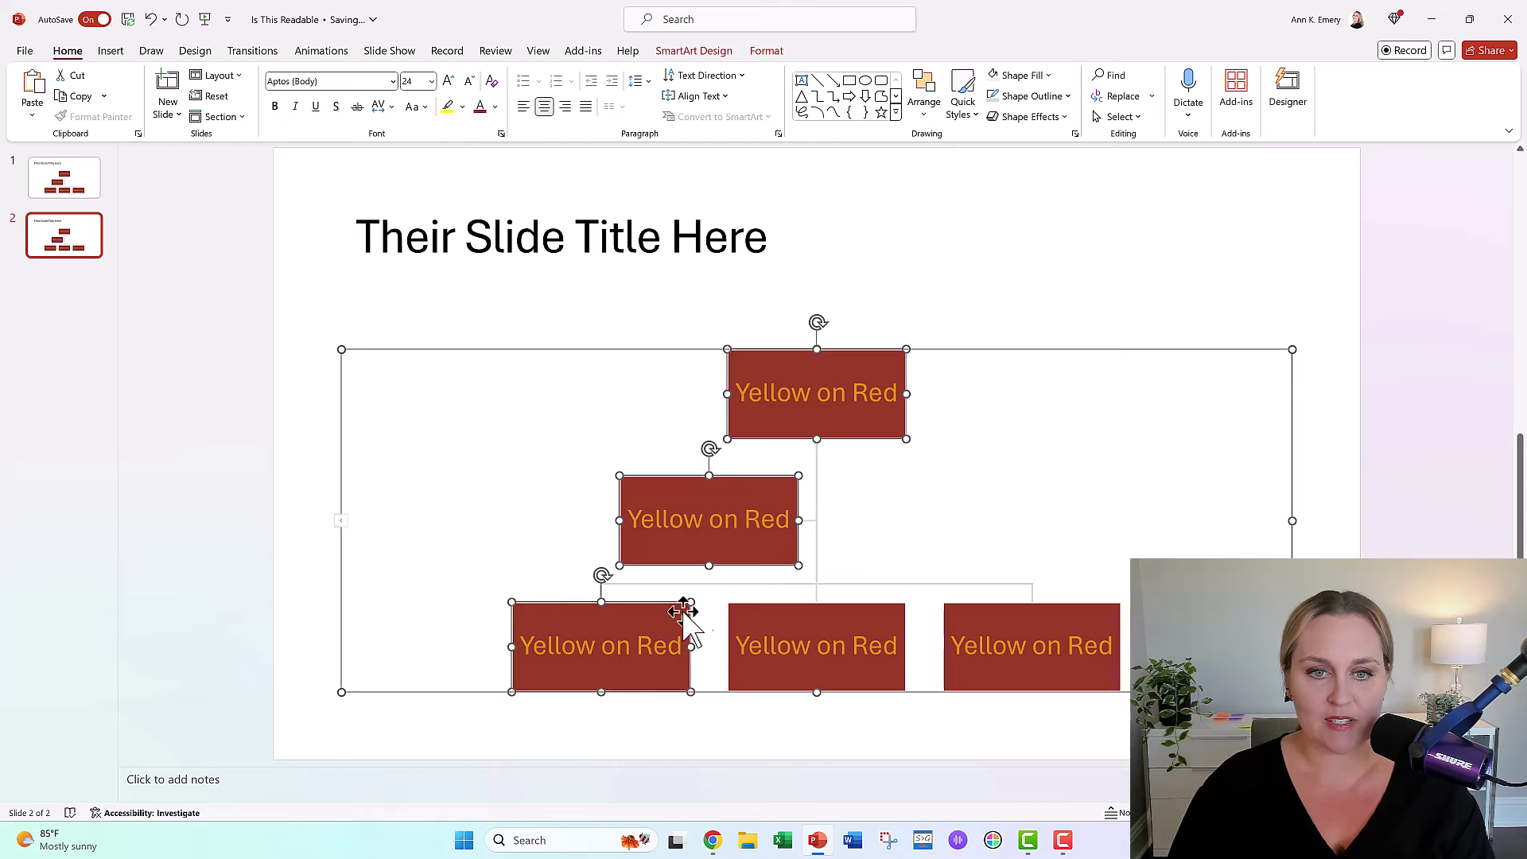
{"action": "left_click", "coordinate": [748, 612], "text": "shift"}
{"action": "left_click", "coordinate": [979, 611], "text": "shift"}
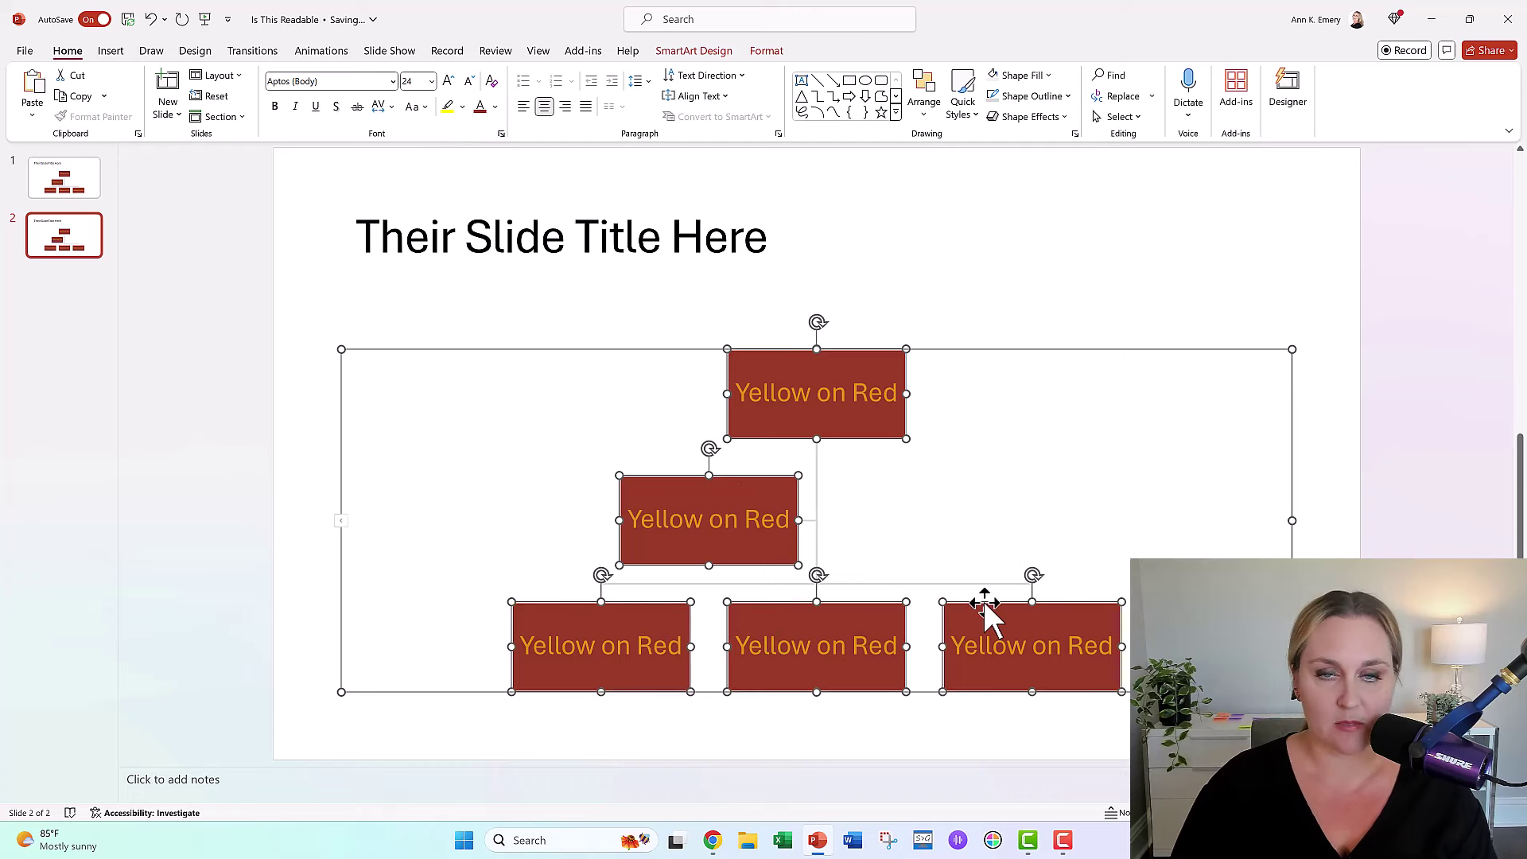
- Give the selected boxes a light gray fill with bold dark red text
{"action": "left_click", "coordinate": [999, 77]}
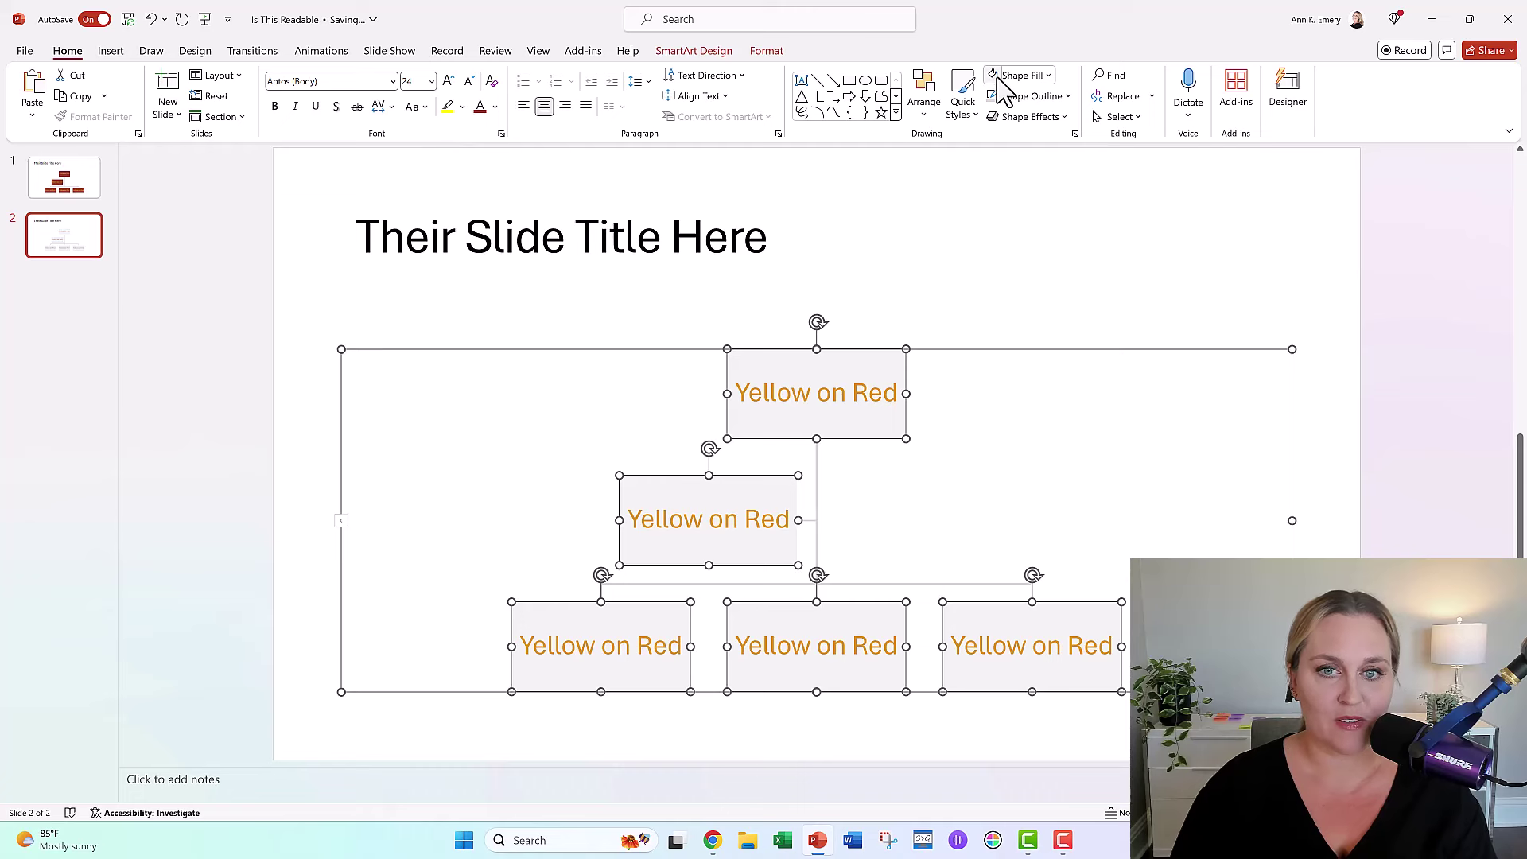
{"action": "left_click", "coordinate": [480, 109]}
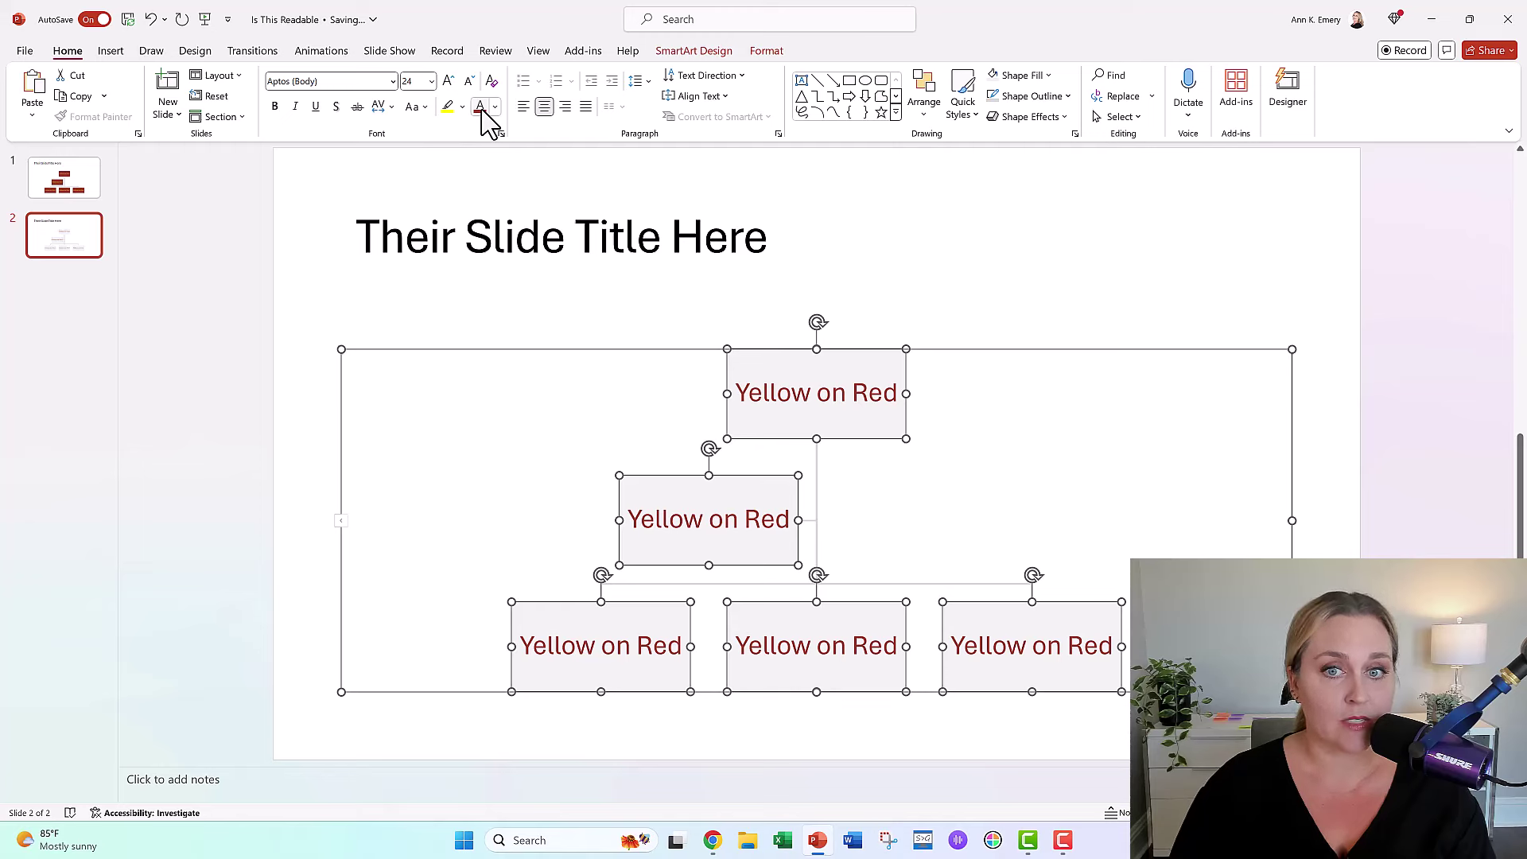
{"action": "key", "text": "ctrl+b"}
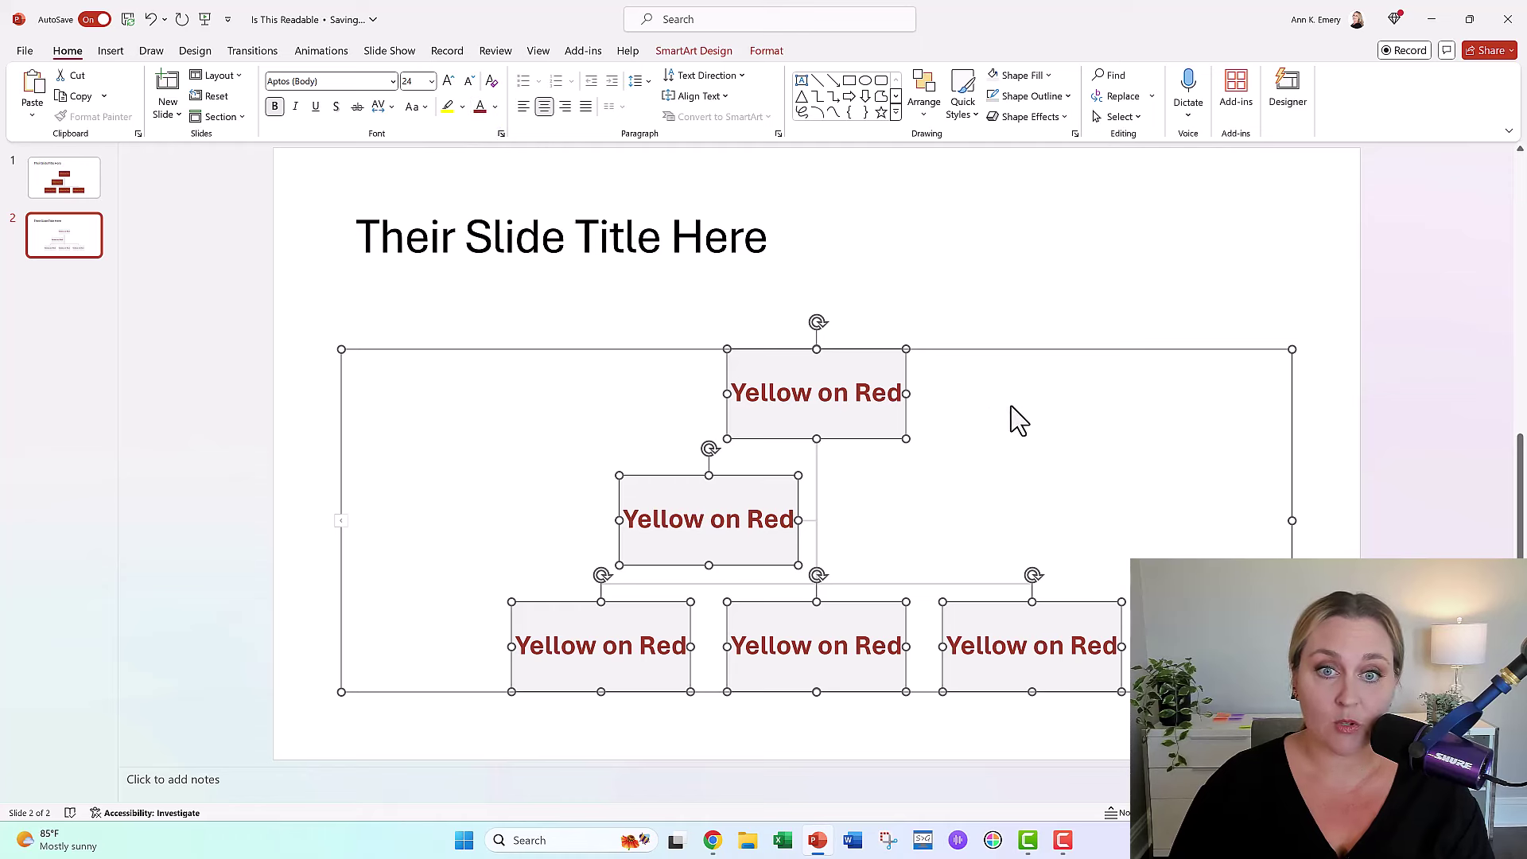
- Replace the top box's text with 'Bold Red on Light Gray'
{"action": "left_click", "coordinate": [821, 393]}
{"action": "key", "text": "ctrl+a"}
{"action": "type", "text": "Bo"}
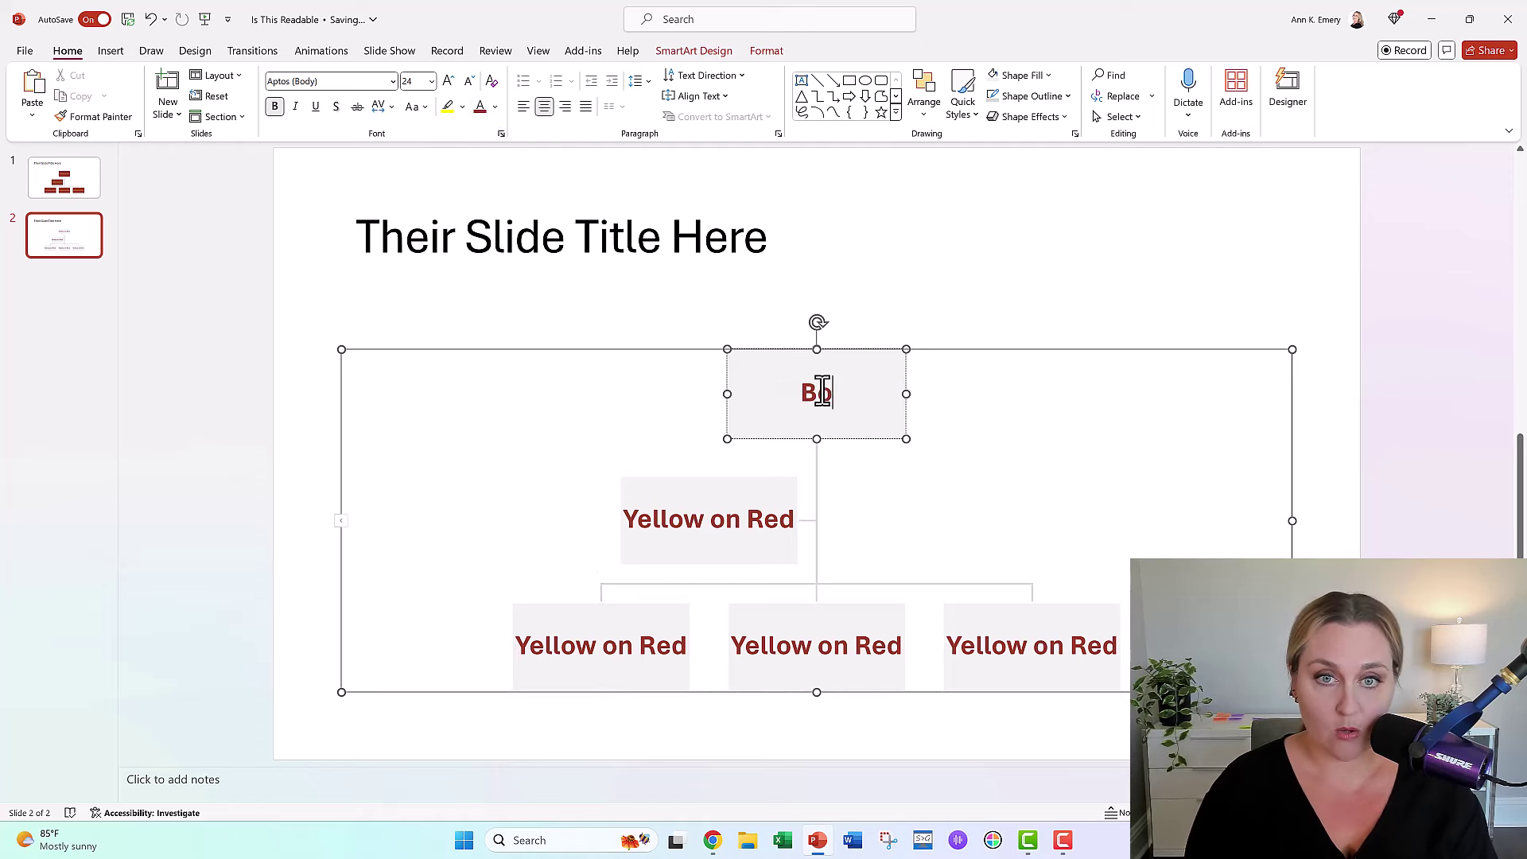
{"action": "type", "text": "ld Red on Light Gray"}
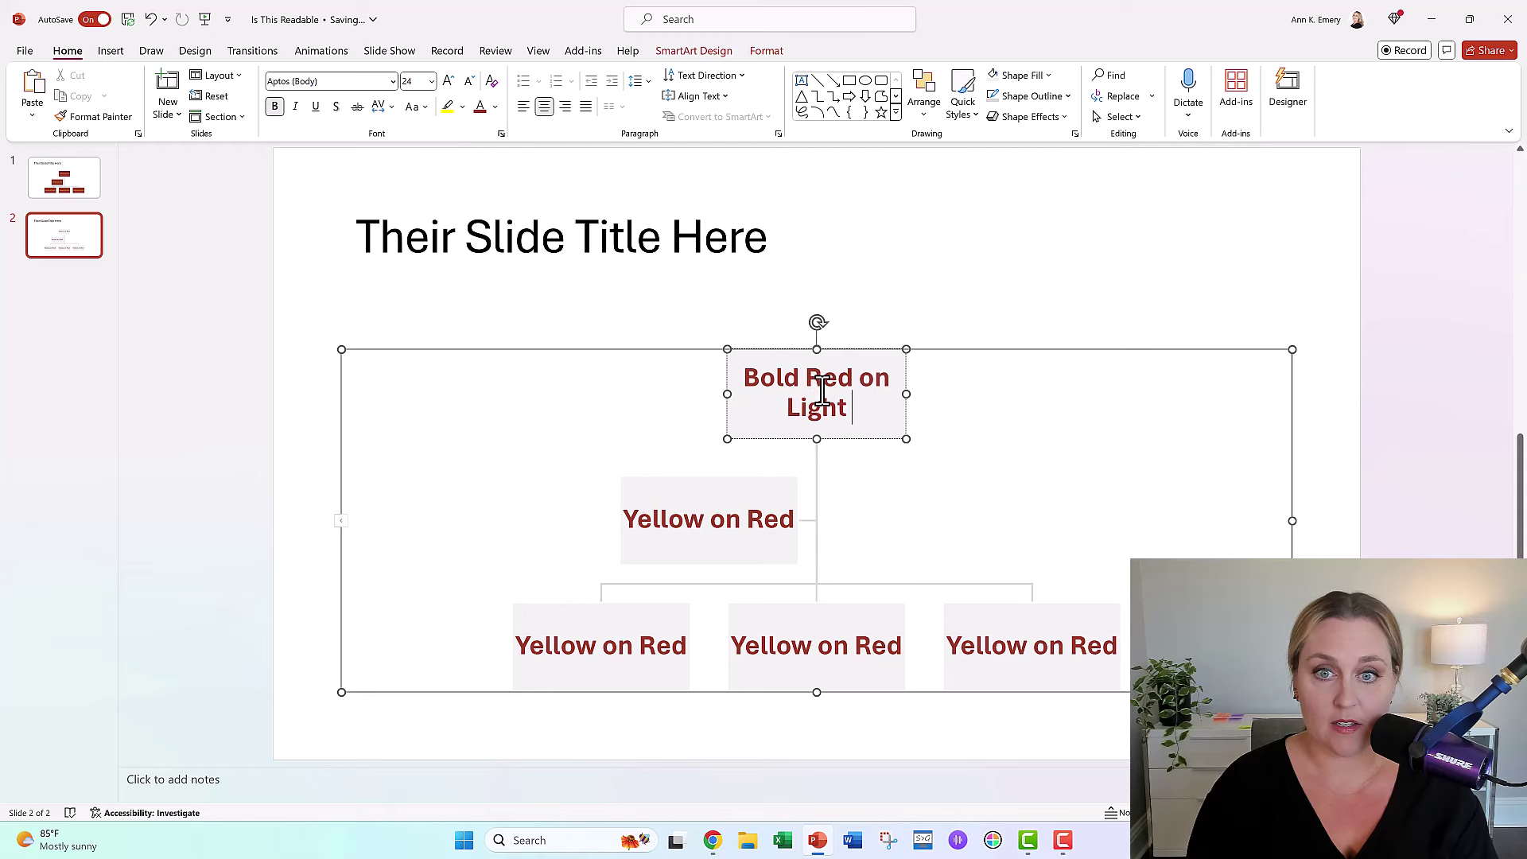
{"action": "left_click", "coordinate": [65, 182]}
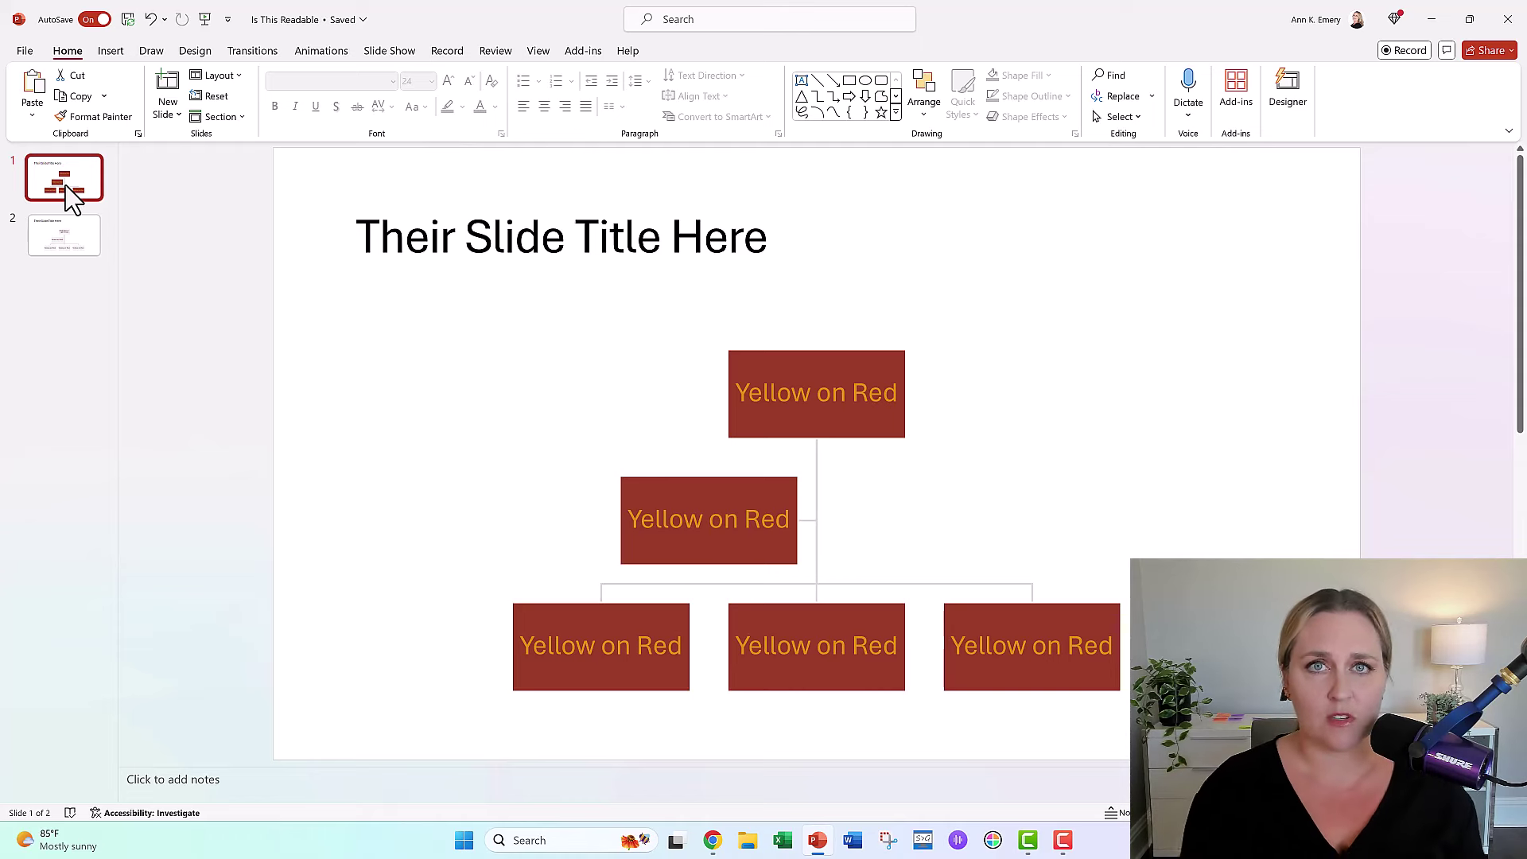
- Flip between original slide 1 and restyled slide 2, ending on slide 2
{"action": "left_click", "coordinate": [86, 238]}
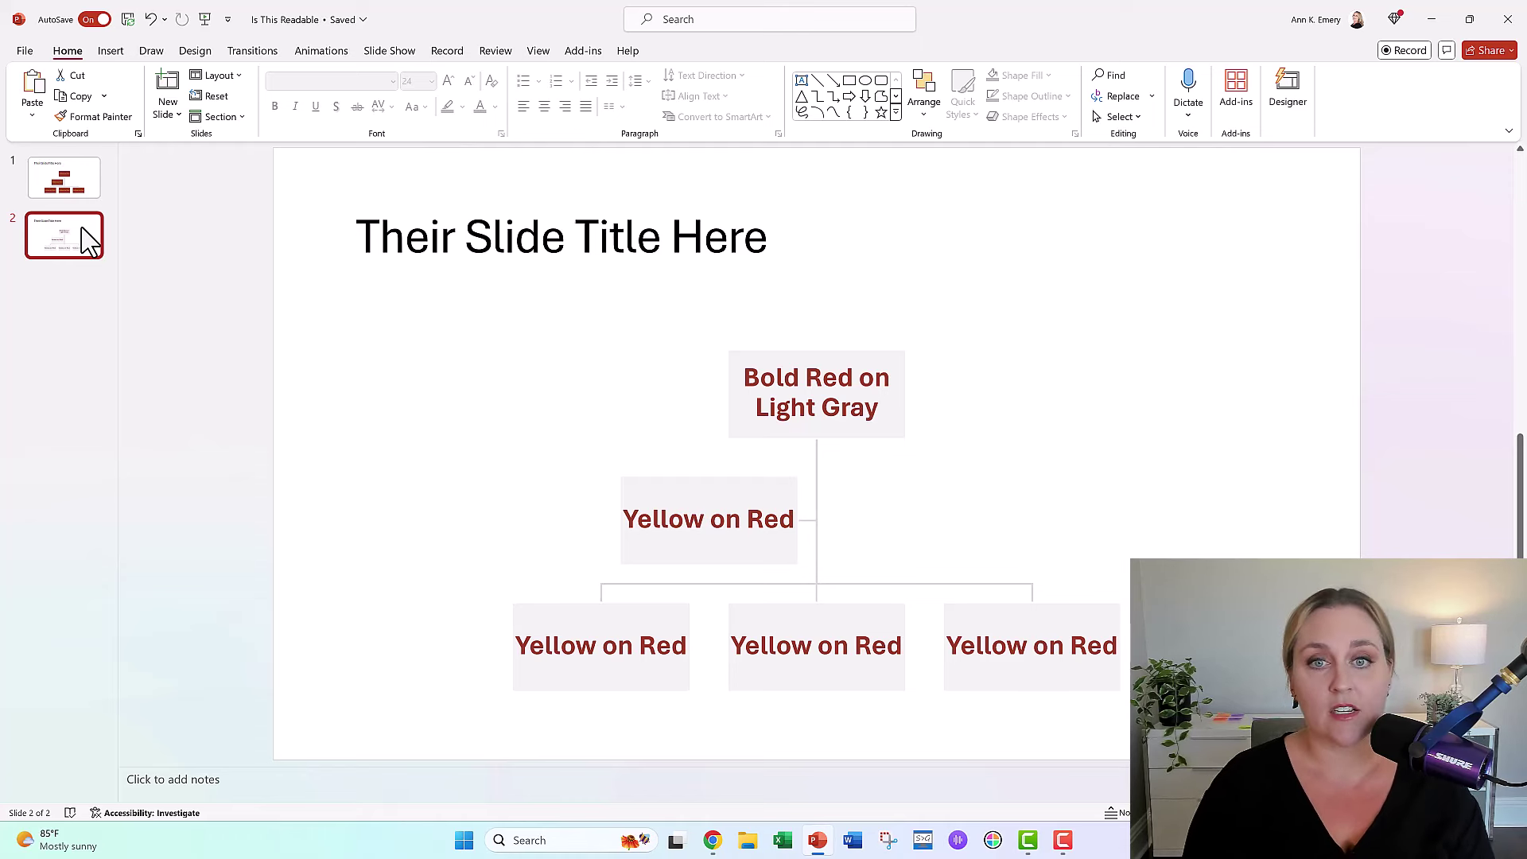
{"action": "left_click", "coordinate": [75, 196]}
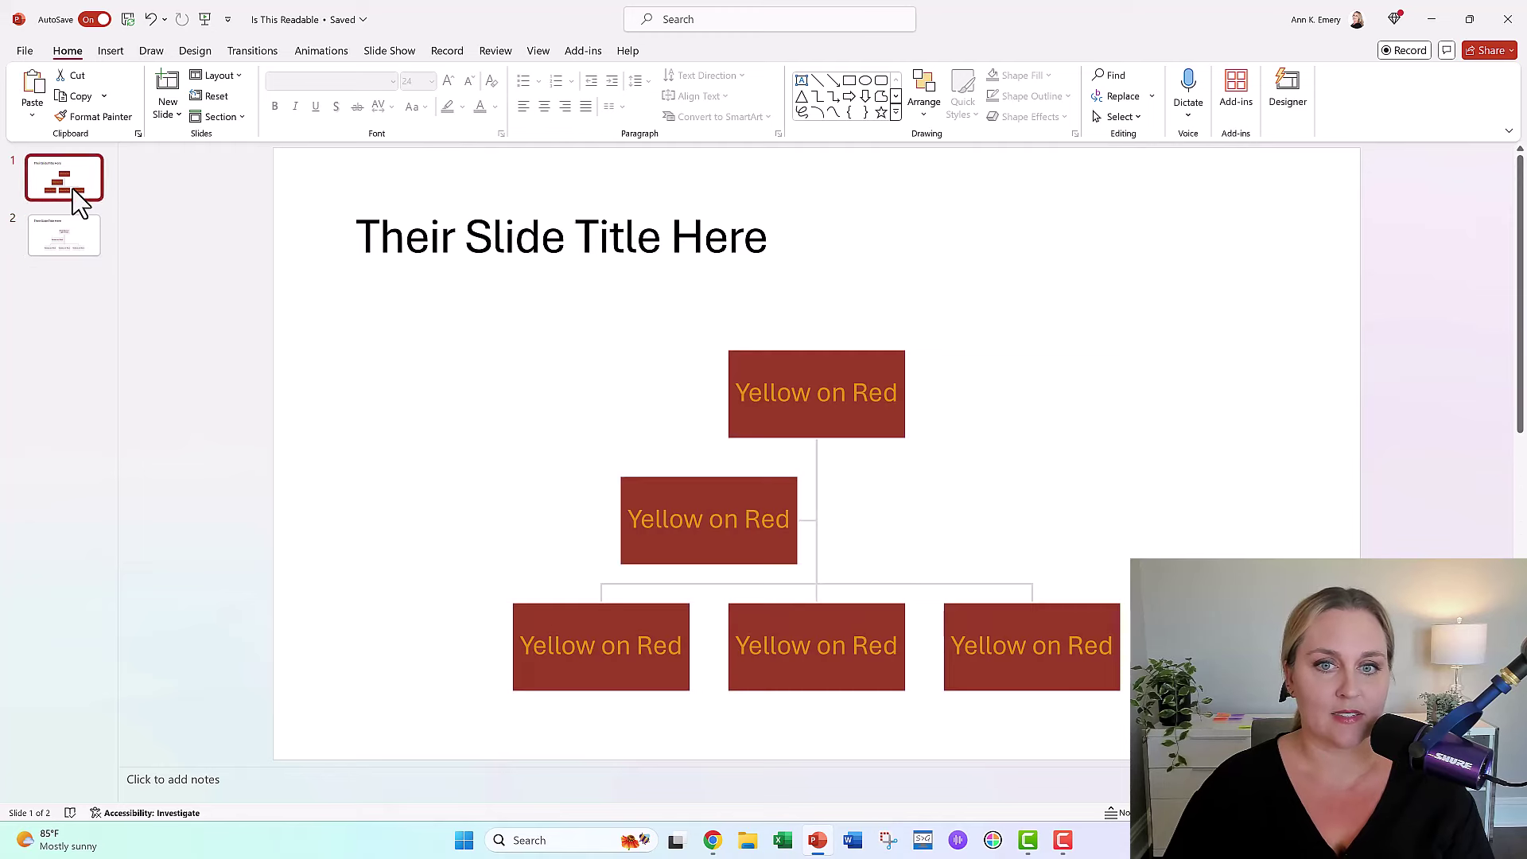
{"action": "left_click", "coordinate": [88, 253]}
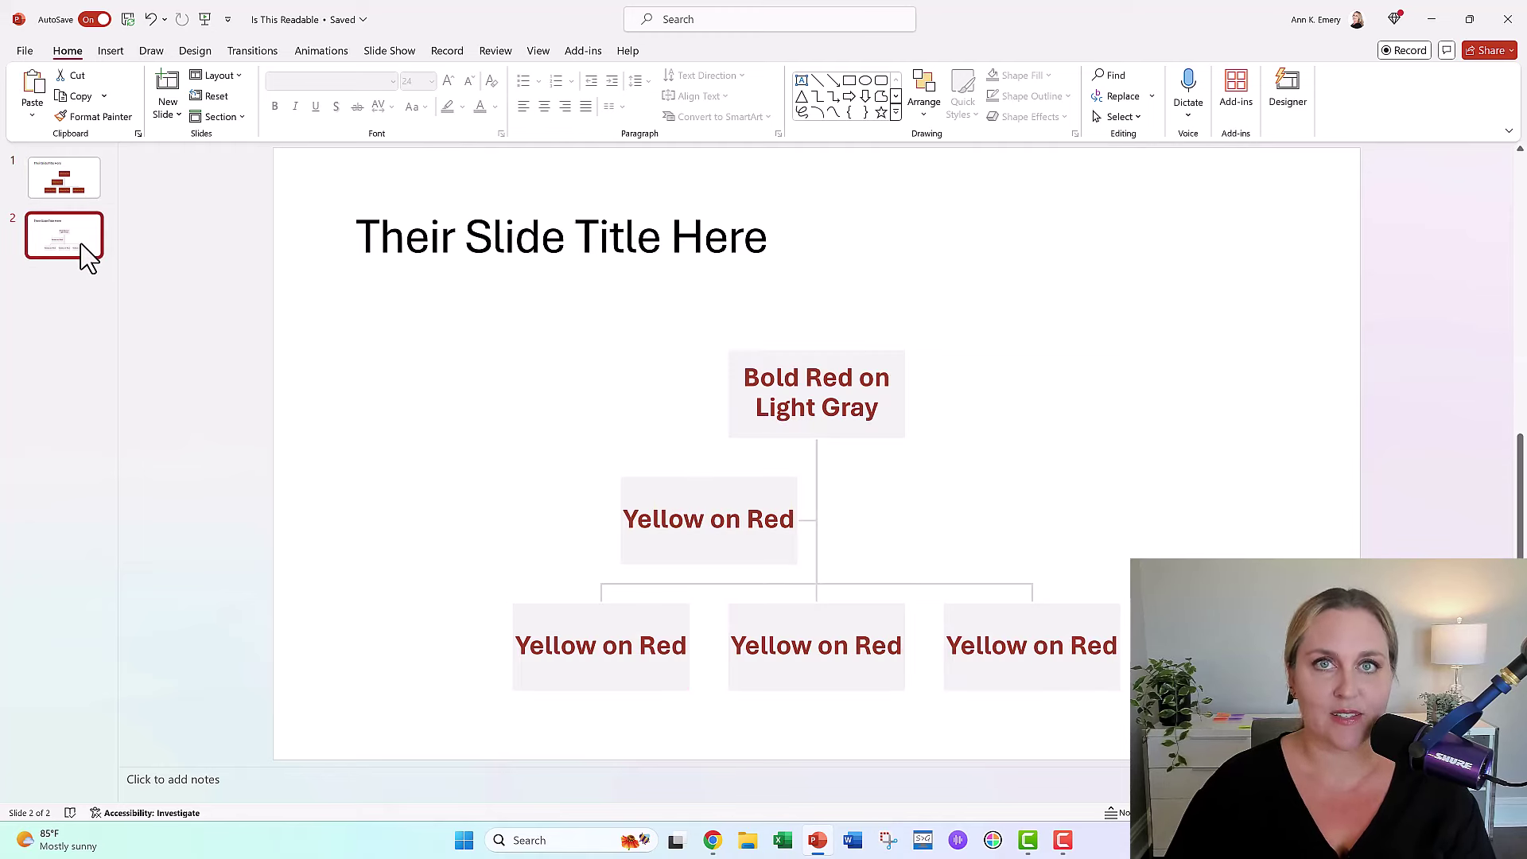